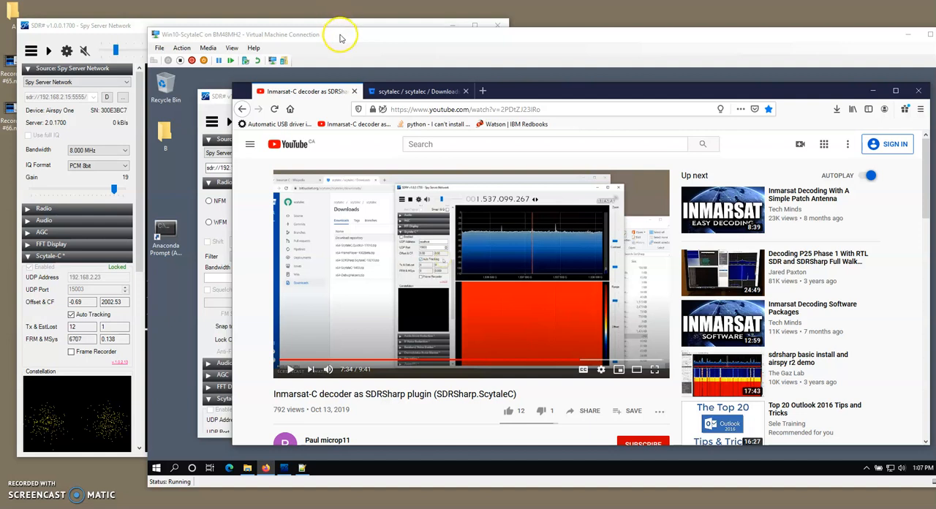
Arrange the Win10-ScytaleC virtual machine window beside the SDR# window so the source and Scytale-C settings stay visible.
{"action": "left_click_drag", "start_coordinate": [340, 38], "coordinate": [386, 29]}
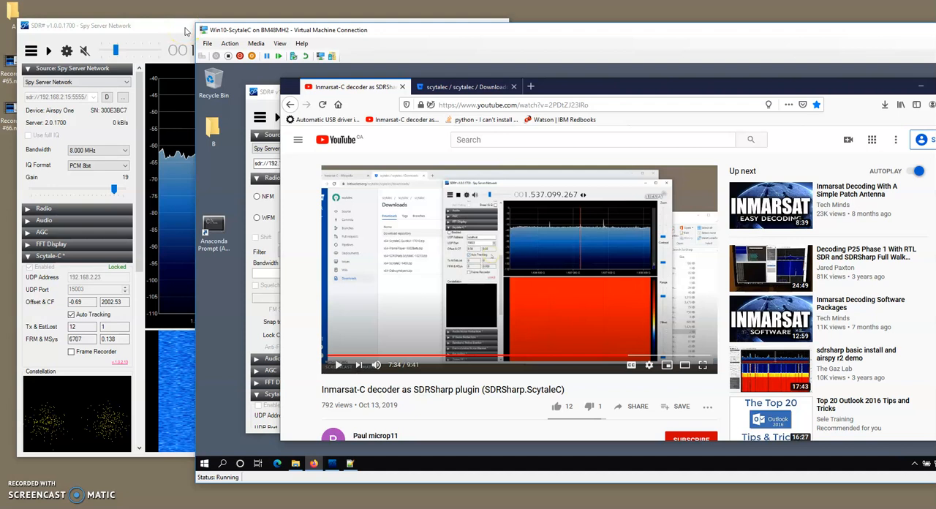
{"action": "left_click", "coordinate": [60, 81]}
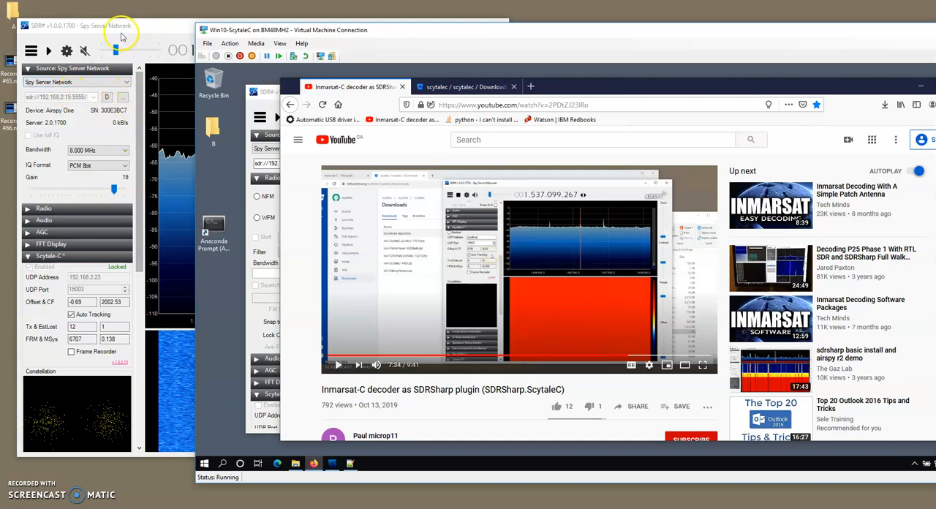
{"action": "left_click_drag", "start_coordinate": [268, 32], "coordinate": [455, 23]}
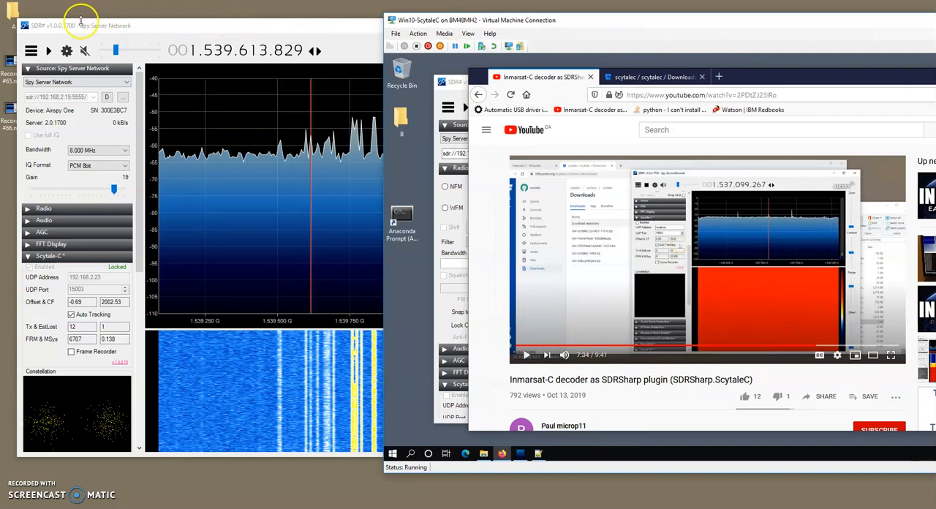
{"action": "mouse_move", "coordinate": [86, 22]}
{"action": "left_mouse_down"}
{"action": "mouse_move", "coordinate": [105, 28]}
{"action": "mouse_move", "coordinate": [70, 27]}
{"action": "left_mouse_up"}
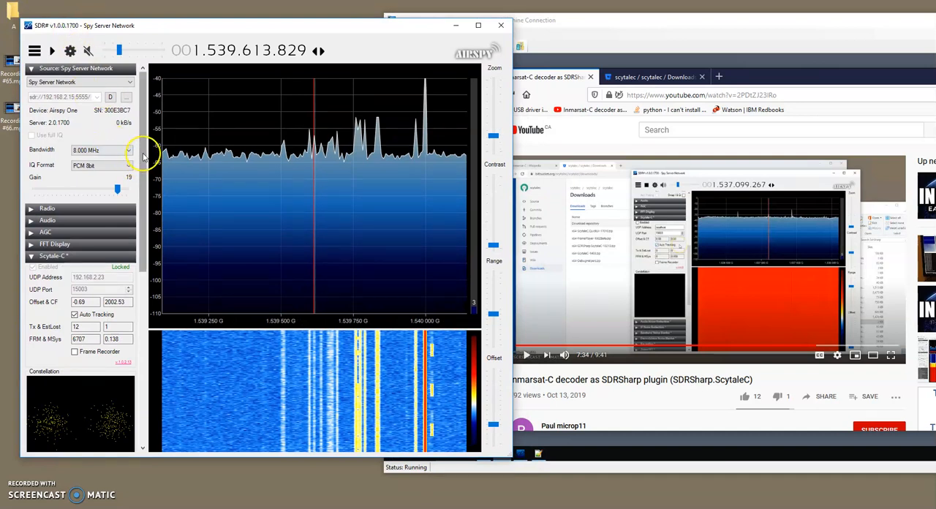
{"action": "left_click_drag", "start_coordinate": [542, 24], "coordinate": [571, 25]}
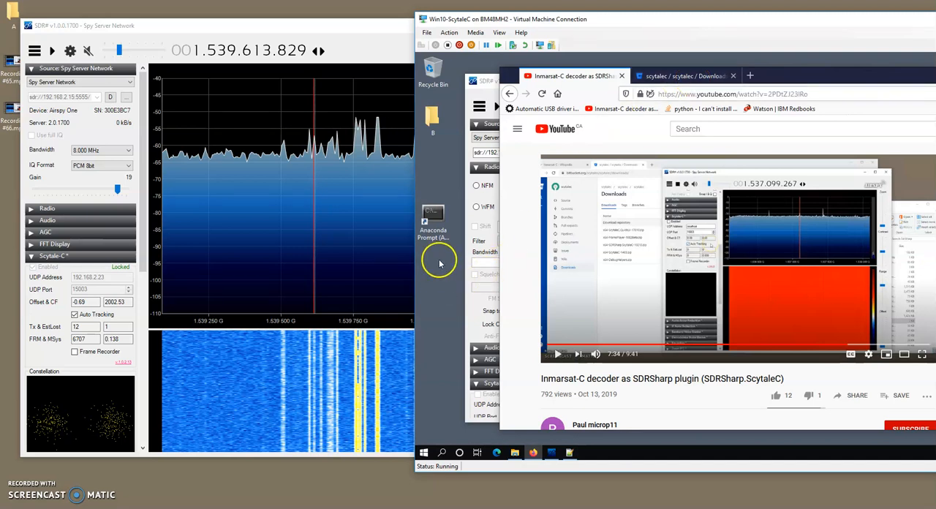
{"action": "left_click_drag", "start_coordinate": [530, 24], "coordinate": [496, 22]}
{"action": "left_click", "coordinate": [398, 152]}
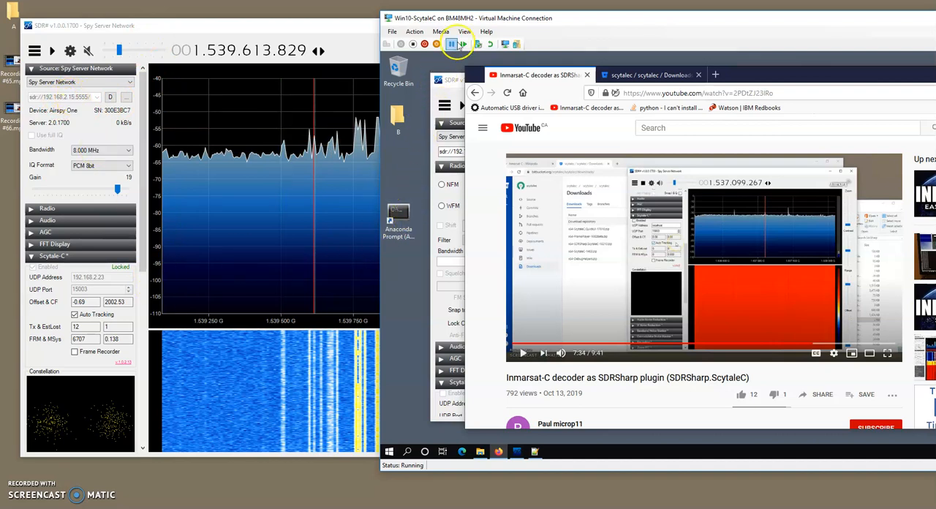
{"action": "left_click_drag", "start_coordinate": [454, 24], "coordinate": [433, 27]}
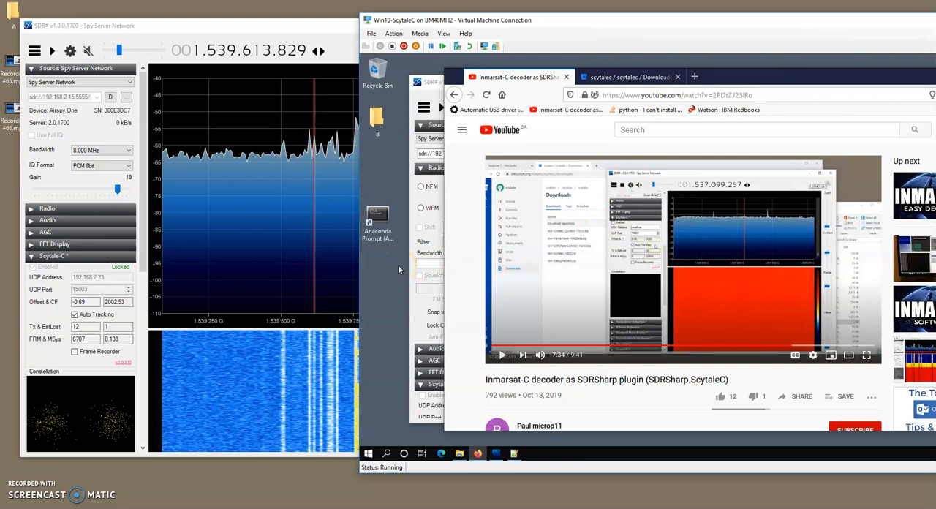
Open the Anaconda Prompt as administrator in the virtual machine and run ipconfig to compare its IPv4 address with the Scytale-C UDP address.
{"action": "double_click", "coordinate": [377, 216]}
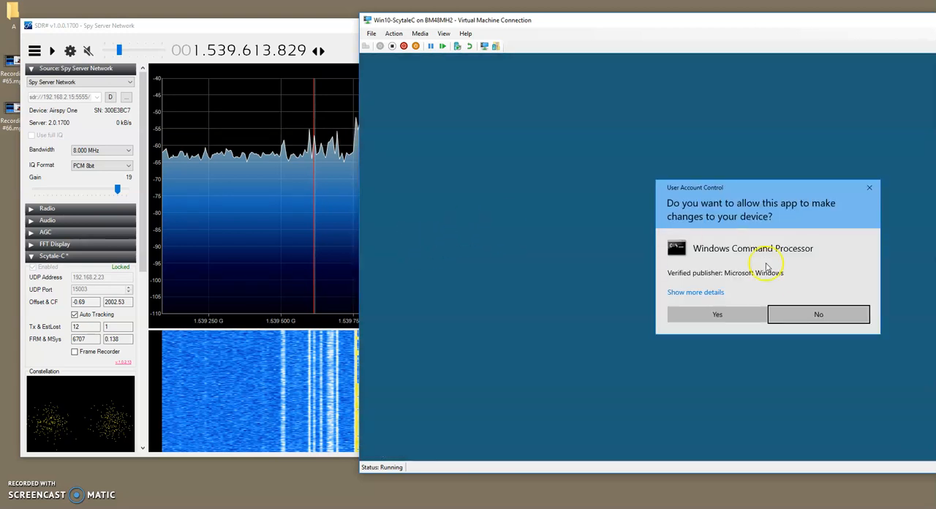
{"action": "left_click", "coordinate": [727, 314]}
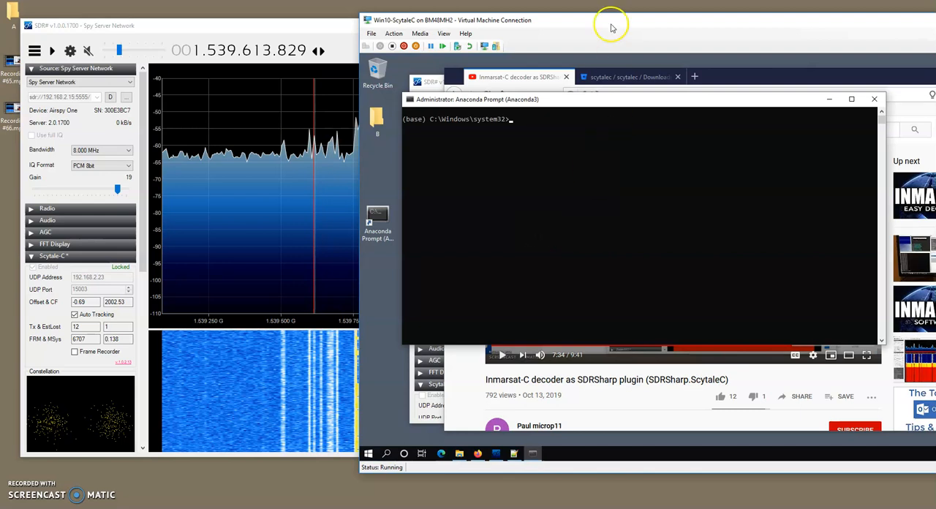
{"action": "left_click_drag", "start_coordinate": [595, 17], "coordinate": [574, 42]}
{"action": "left_click", "coordinate": [536, 139]}
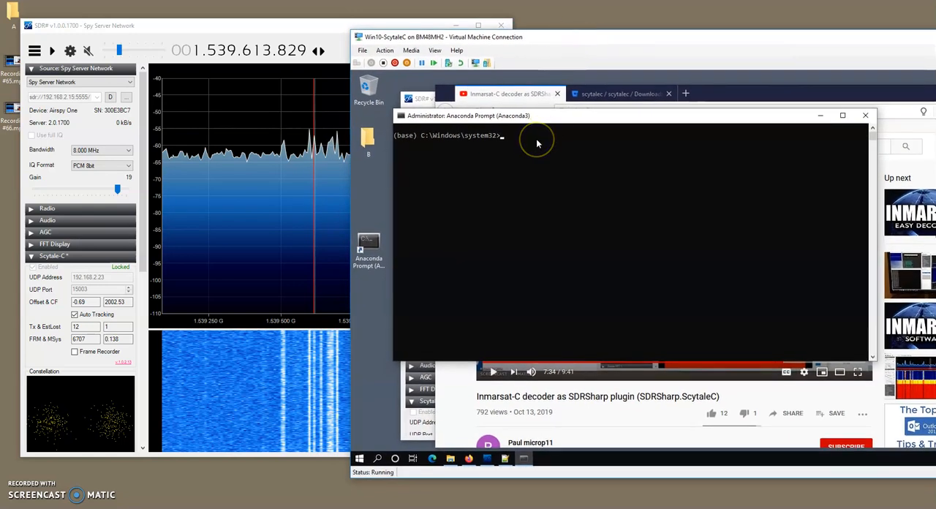
{"action": "type", "text": "j"}
{"action": "type", "text": "pconfig"}
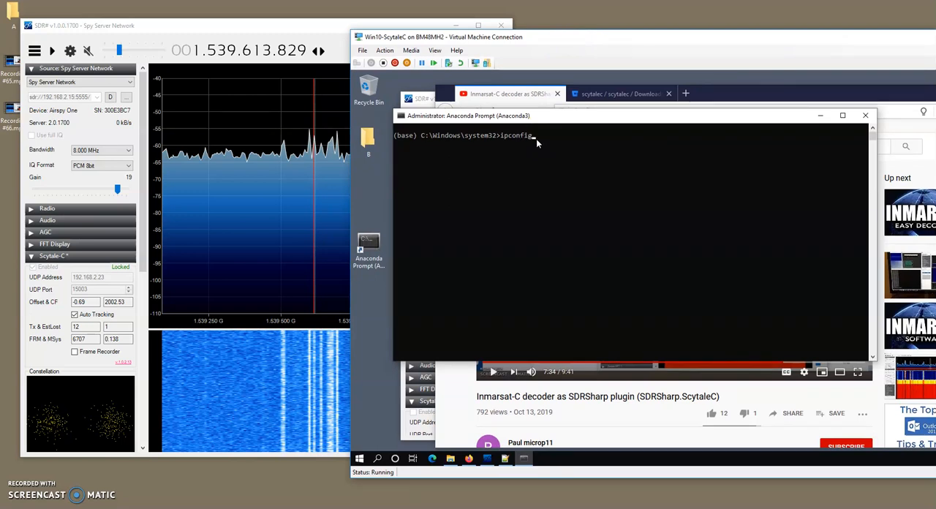
{"action": "key", "text": "Return"}
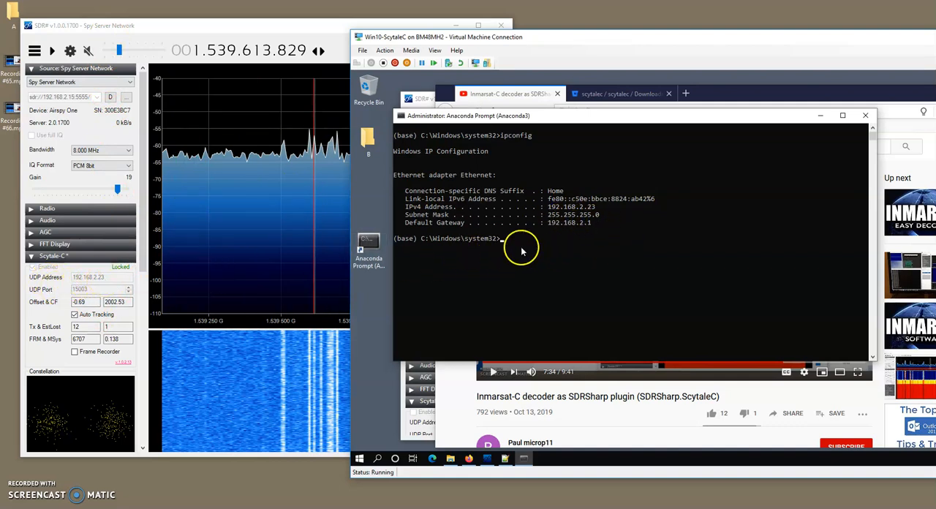
{"action": "left_click", "coordinate": [92, 291]}
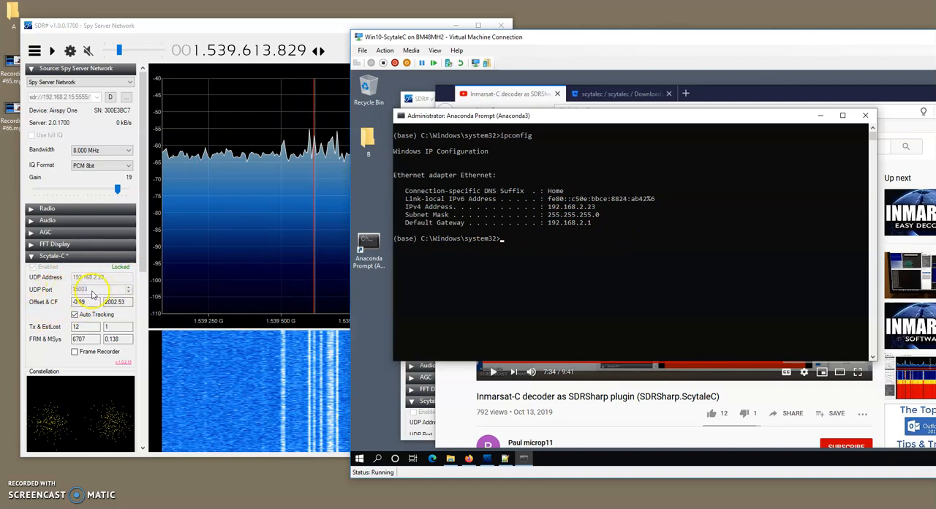
{"action": "left_click_drag", "start_coordinate": [523, 46], "coordinate": [531, 47]}
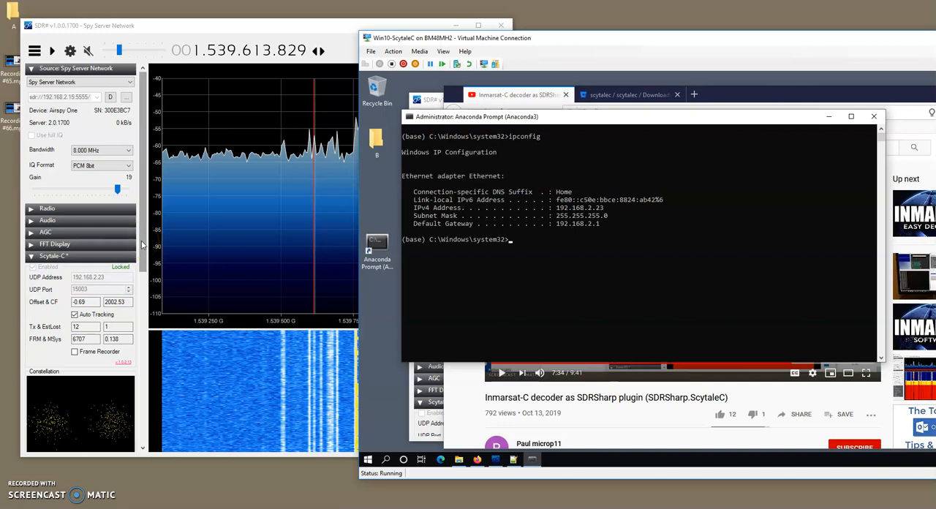
Start reception in SDR# on the host and tune to the LES-TDM 2 entry in the Frequency Manager.
{"action": "left_click_drag", "start_coordinate": [176, 24], "coordinate": [169, 22]}
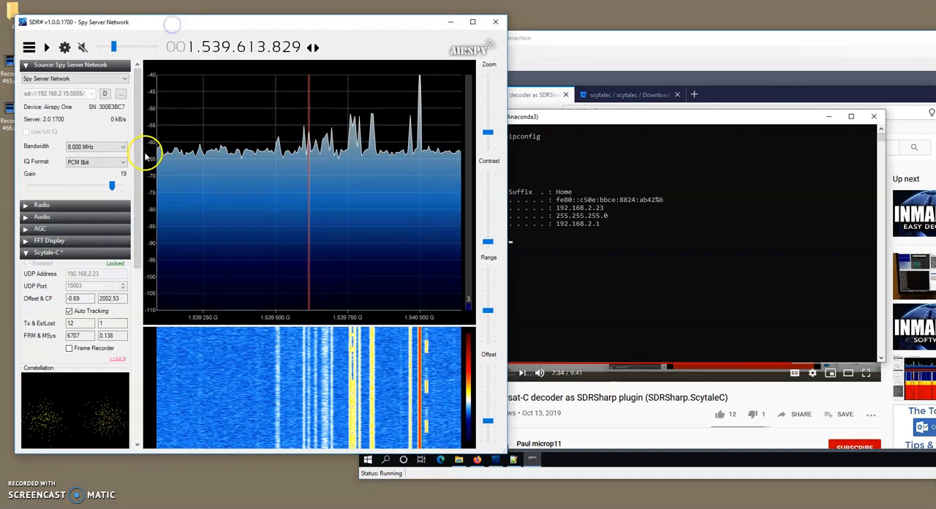
{"action": "left_click", "coordinate": [46, 47]}
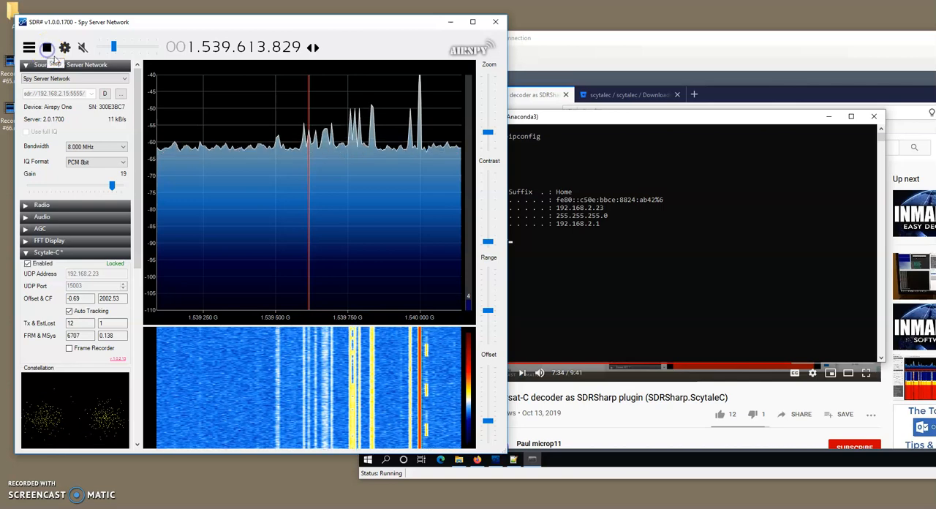
{"action": "left_click", "coordinate": [135, 178]}
{"action": "left_click_drag", "start_coordinate": [135, 176], "coordinate": [136, 339]}
{"action": "left_click", "coordinate": [40, 347]}
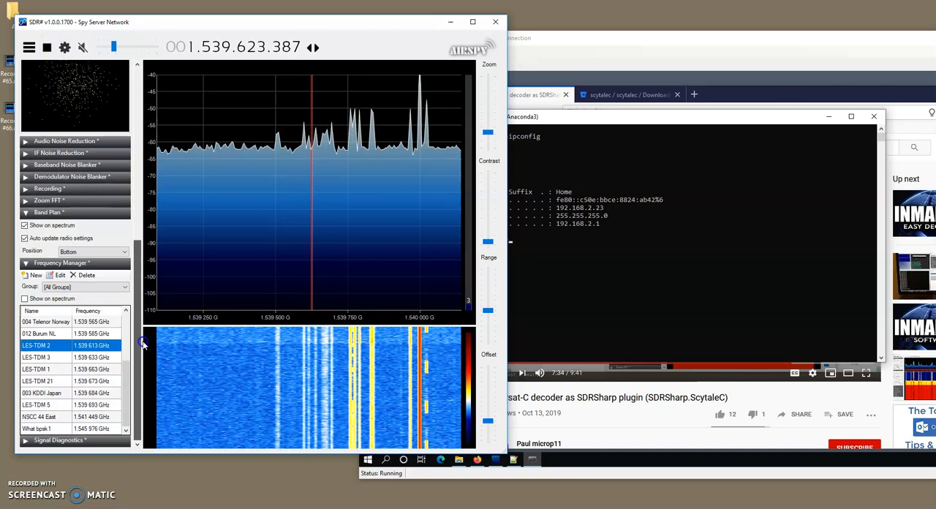
{"action": "double_click", "coordinate": [41, 348]}
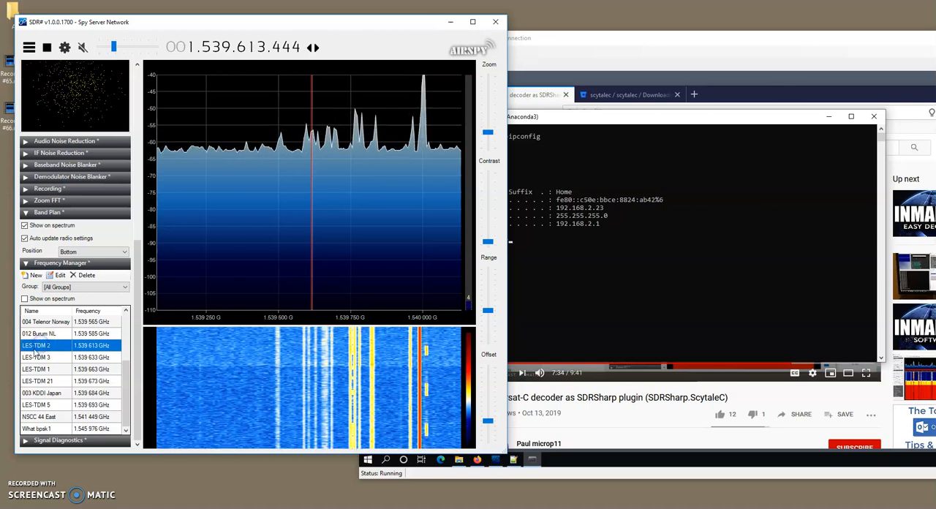
Check the Scytale-C lock, tracking and constellation, the tuned signal in the spectrum, and the stored frequency list.
{"action": "left_click_drag", "start_coordinate": [133, 292], "coordinate": [143, 124]}
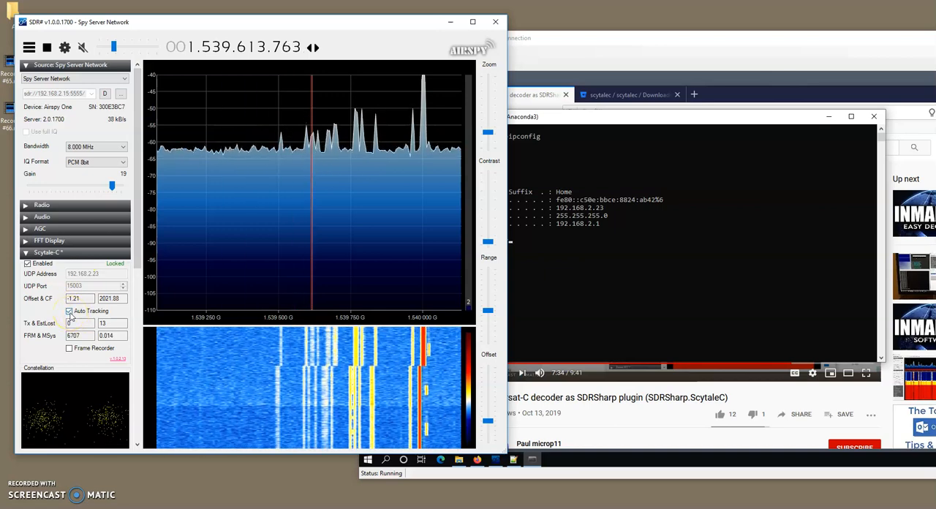
{"action": "mouse_move", "coordinate": [310, 149]}
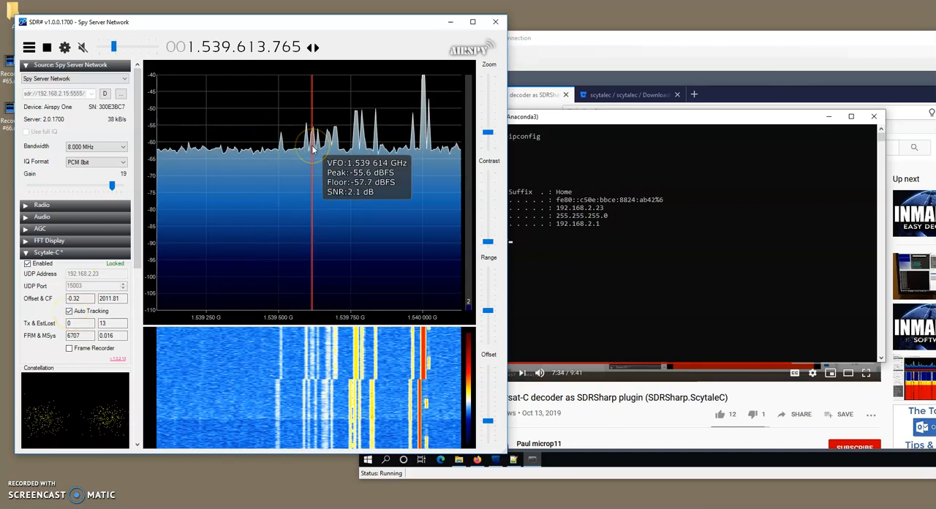
{"action": "left_click_drag", "start_coordinate": [137, 219], "coordinate": [143, 363]}
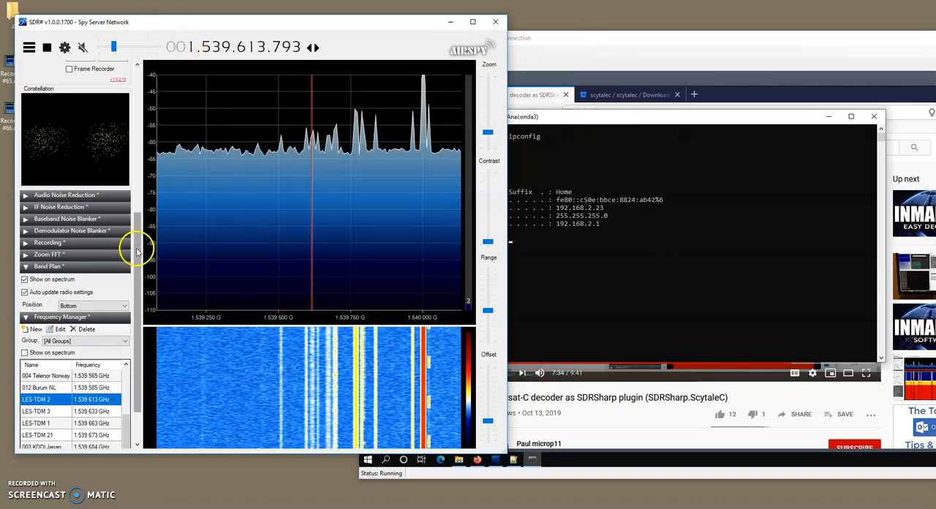
{"action": "left_click_drag", "start_coordinate": [135, 249], "coordinate": [137, 146]}
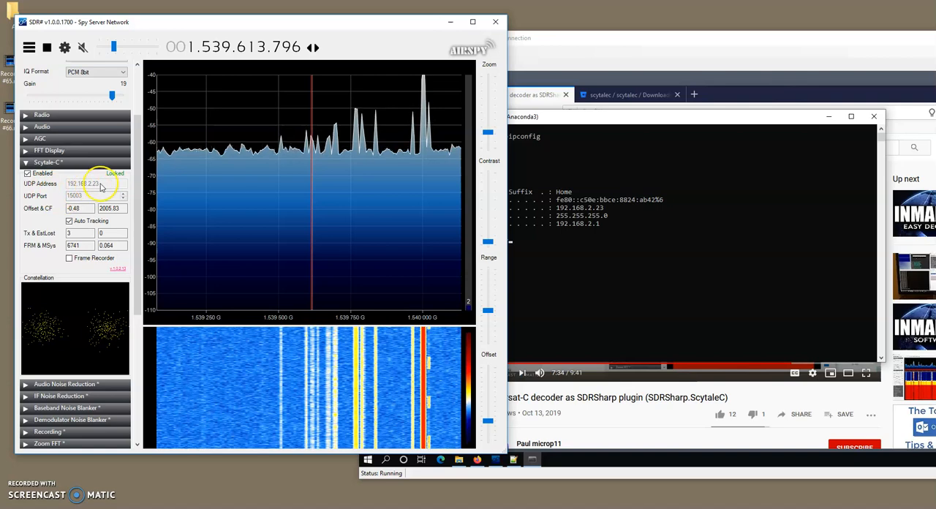
Change to c:\repos\udp in the virtual machine's Anaconda Prompt and run udp_server.py with Python.
{"action": "left_click_drag", "start_coordinate": [543, 38], "coordinate": [442, 31]}
{"action": "left_click", "coordinate": [435, 252]}
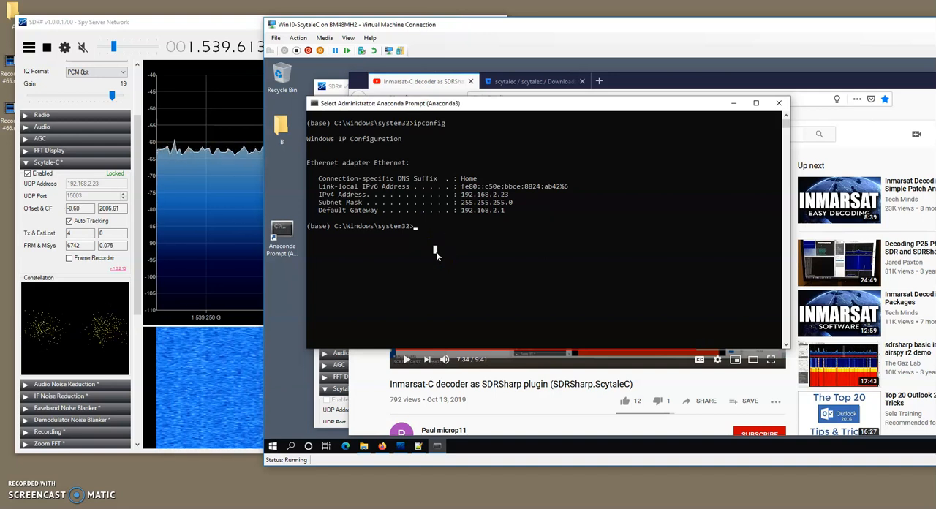
{"action": "type", "text": "cd c:\\"}
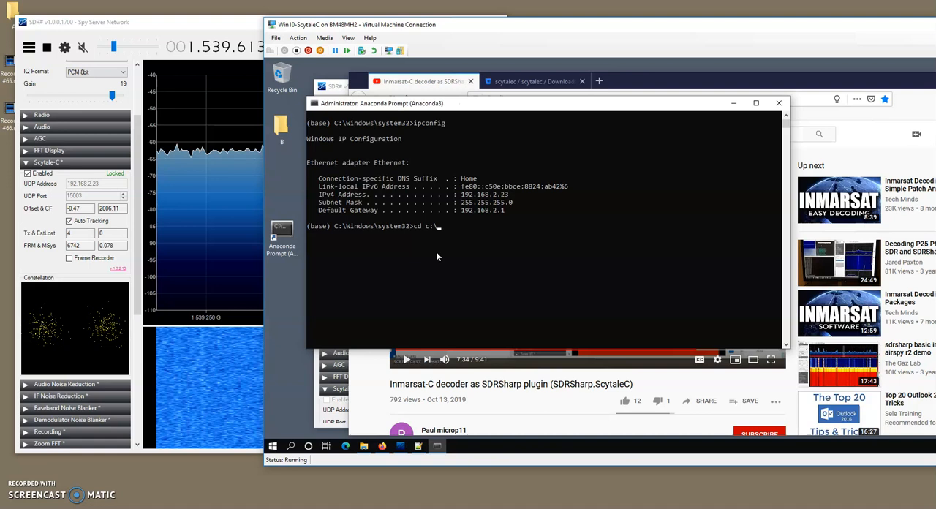
{"action": "type", "text": "repos\\udp"}
{"action": "key", "text": "Return"}
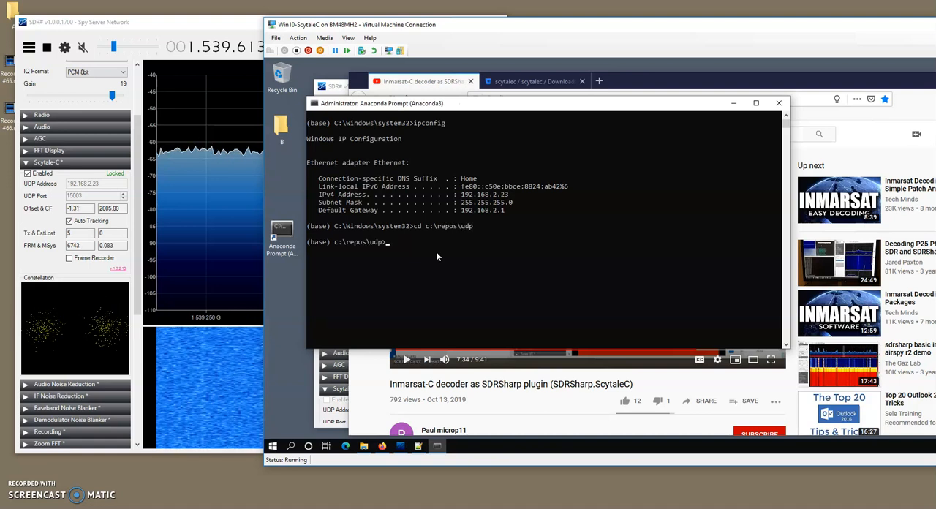
{"action": "type", "text": "pytho"}
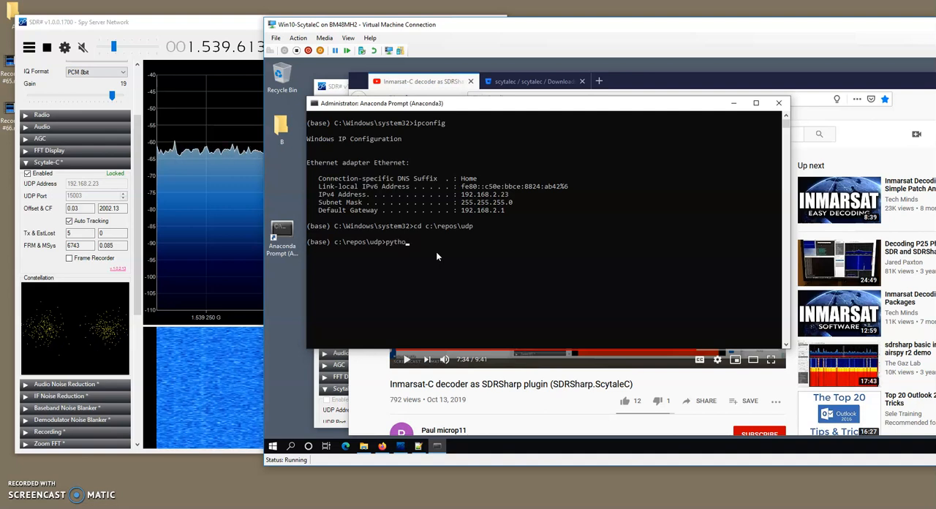
{"action": "type", "text": "n udp_server.py"}
{"action": "key", "text": "Return"}
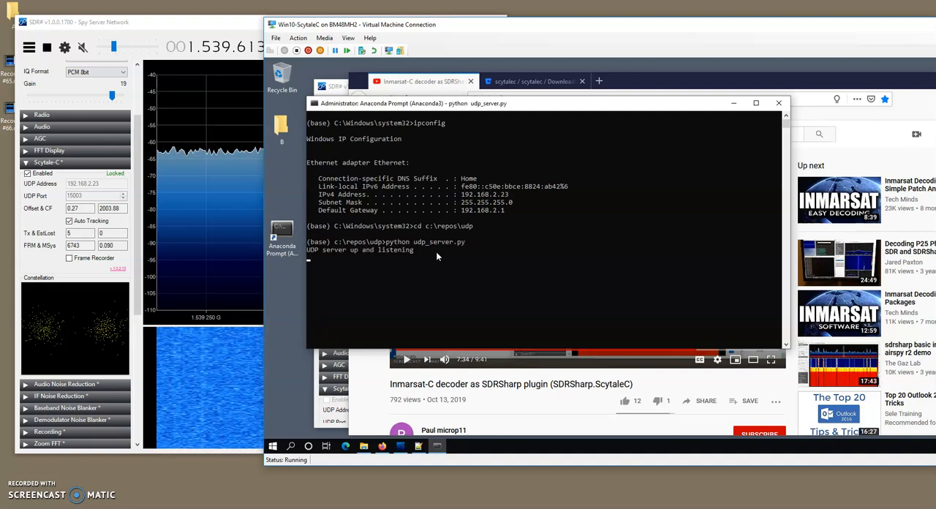
Place the virtual machine beside the Scytale-C settings, make the prompt window taller, and select the last packet's trailing AC601979F4390000.
{"action": "left_click_drag", "start_coordinate": [510, 25], "coordinate": [386, 27]}
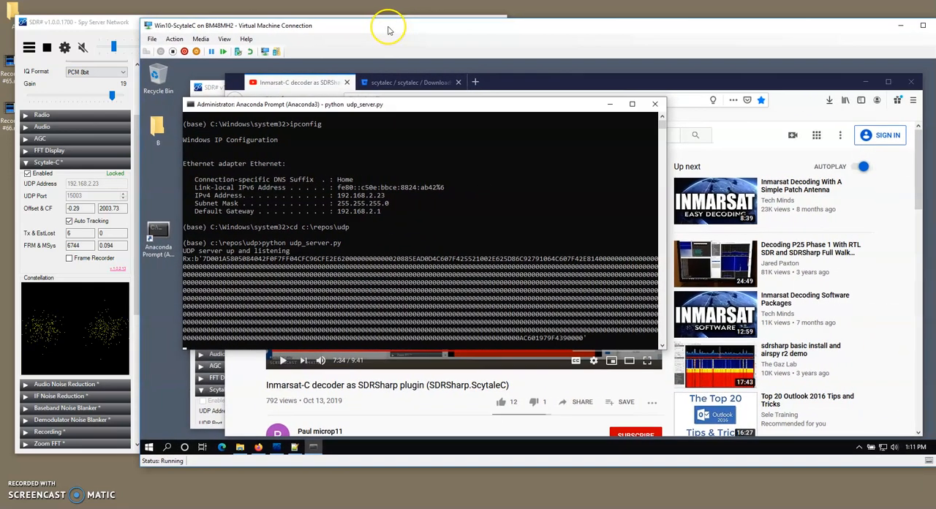
{"action": "left_click", "coordinate": [71, 233]}
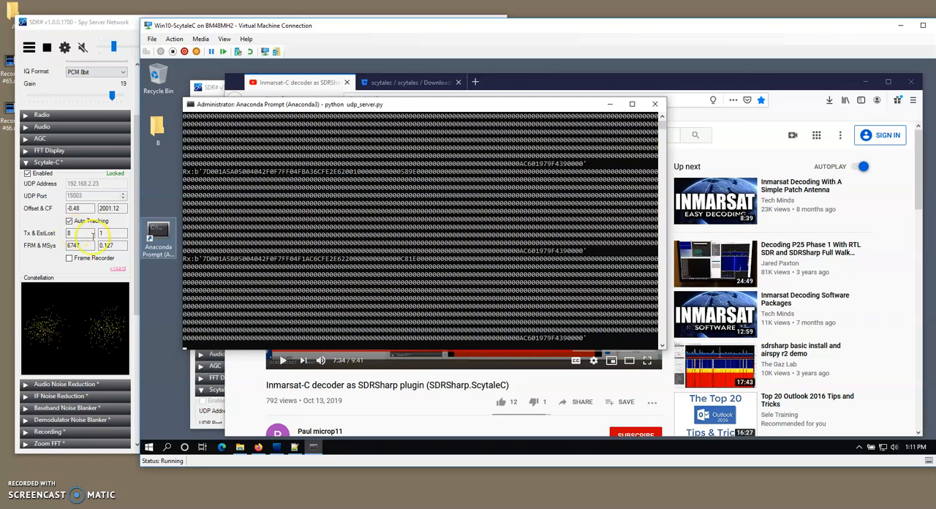
{"action": "left_click_drag", "start_coordinate": [223, 351], "coordinate": [223, 401]}
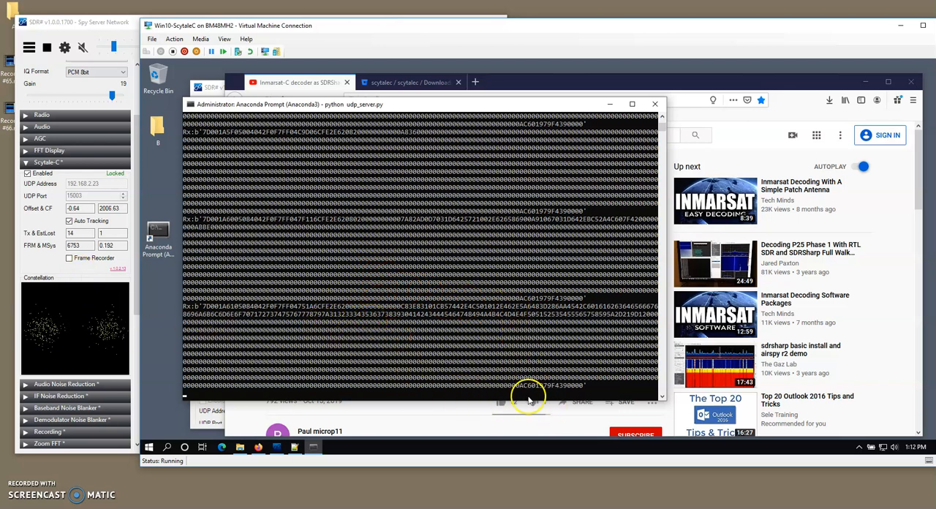
{"action": "left_click_drag", "start_coordinate": [523, 389], "coordinate": [585, 392]}
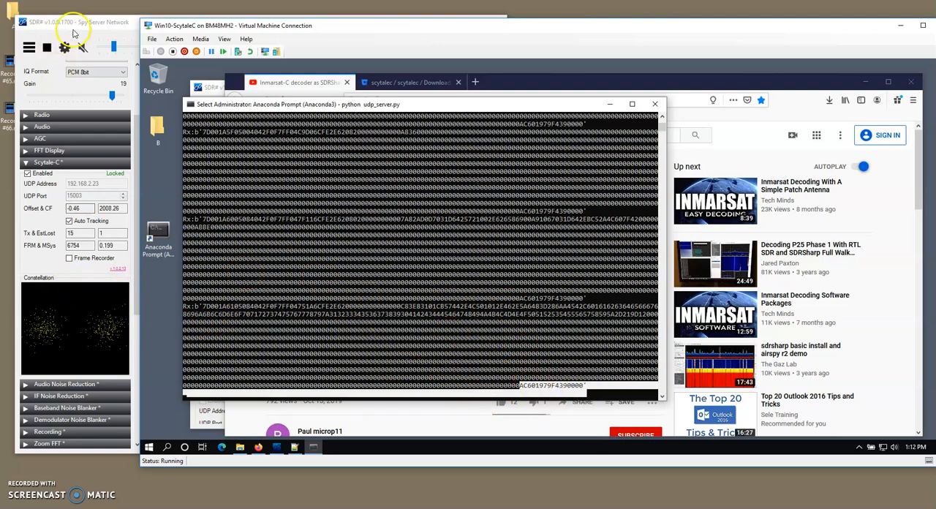
Compare the SDR# reception with the last packets in the prompt output, and minimise the prompt window.
{"action": "left_click_drag", "start_coordinate": [79, 19], "coordinate": [77, 21]}
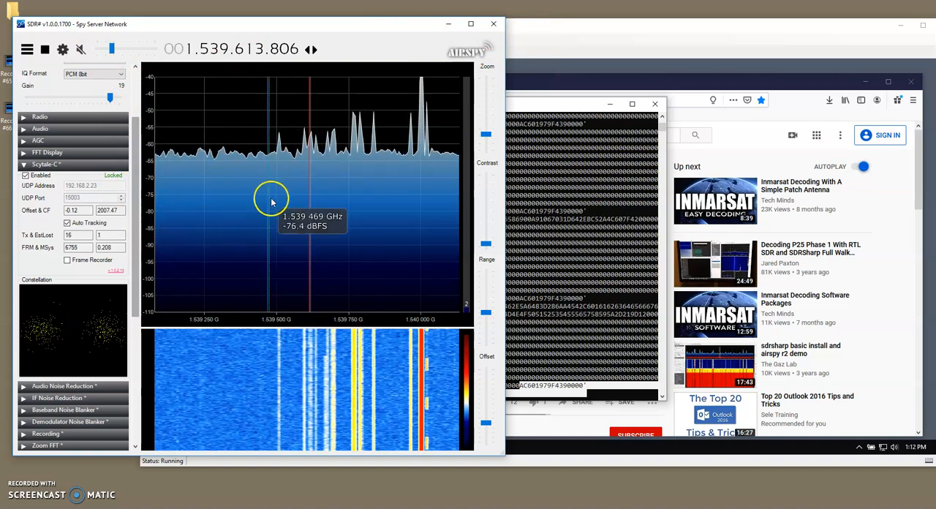
{"action": "left_click", "coordinate": [525, 104]}
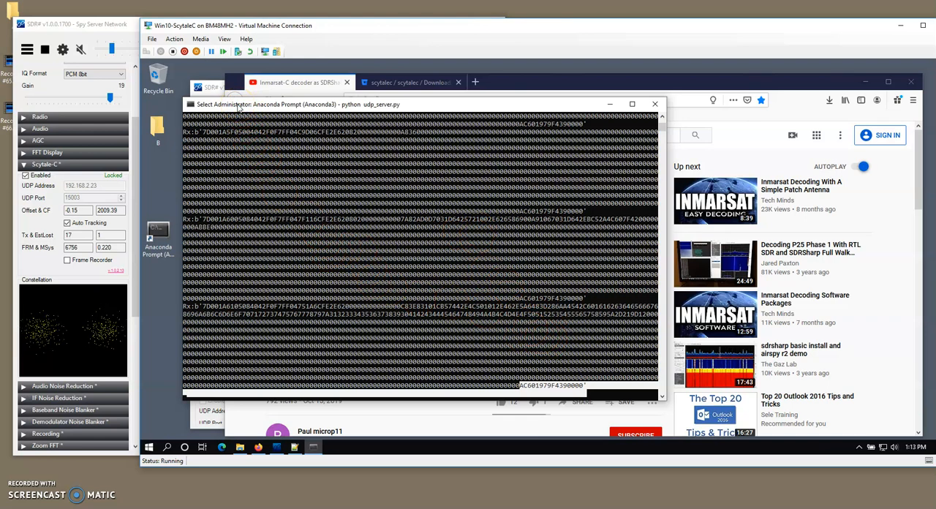
{"action": "left_click_drag", "start_coordinate": [240, 108], "coordinate": [411, 118]}
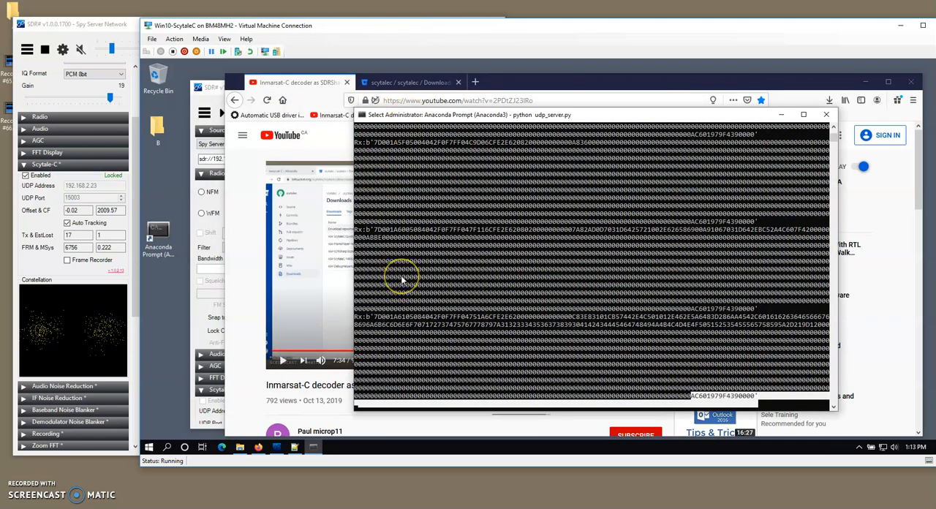
{"action": "scroll", "coordinate": [460, 299], "scroll_direction": "down", "scroll_amount": 2}
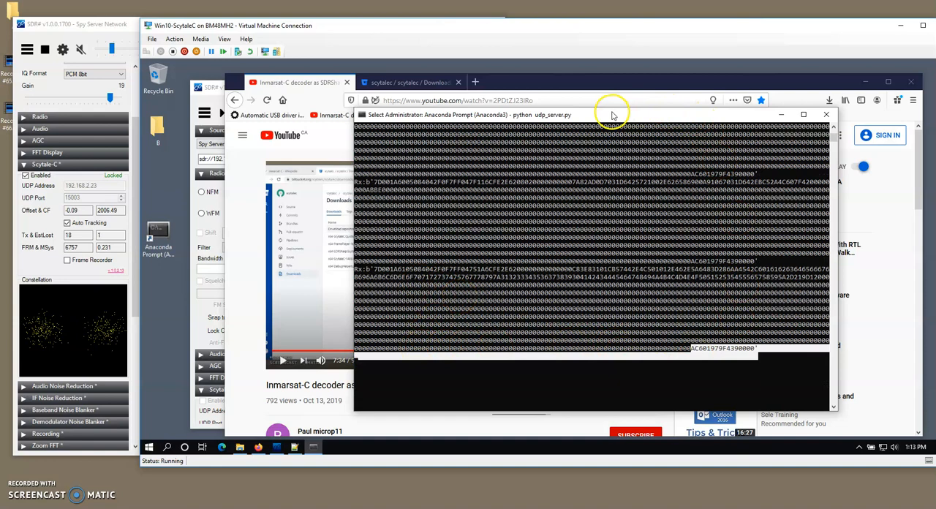
{"action": "left_click", "coordinate": [786, 110]}
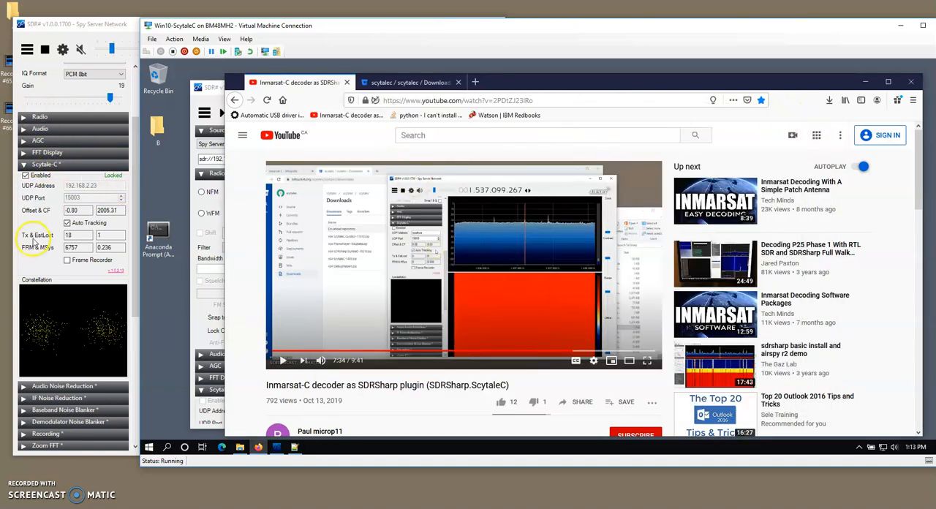
Disable Scytale-C in the host's SDR#, and minimise the virtual machine's browser so that its own SDR# window can be repositioned.
{"action": "left_click", "coordinate": [25, 176]}
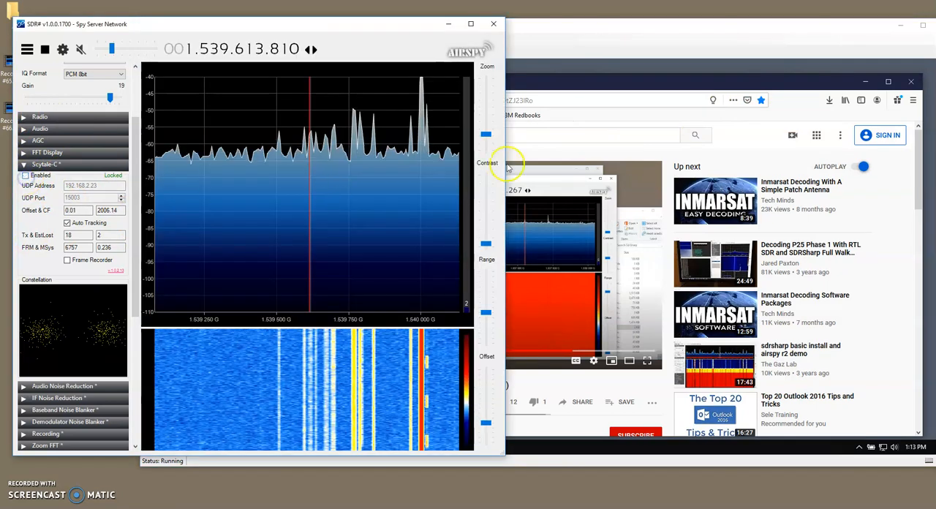
{"action": "left_click_drag", "start_coordinate": [539, 29], "coordinate": [476, 33]}
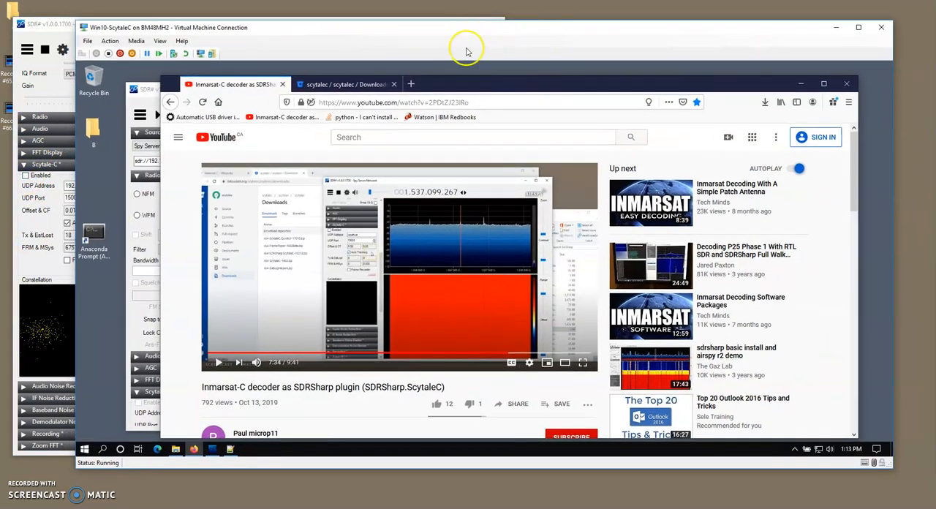
{"action": "left_click", "coordinate": [799, 84]}
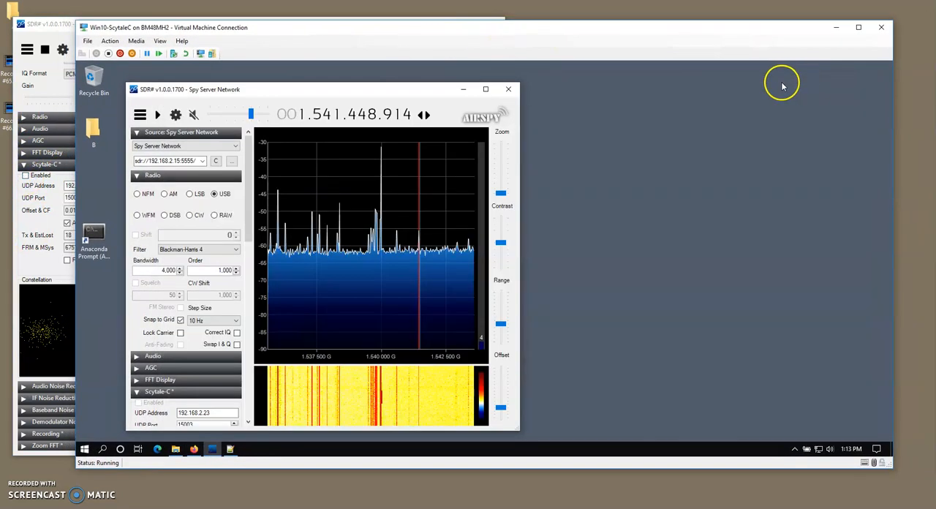
{"action": "left_click_drag", "start_coordinate": [382, 87], "coordinate": [300, 91]}
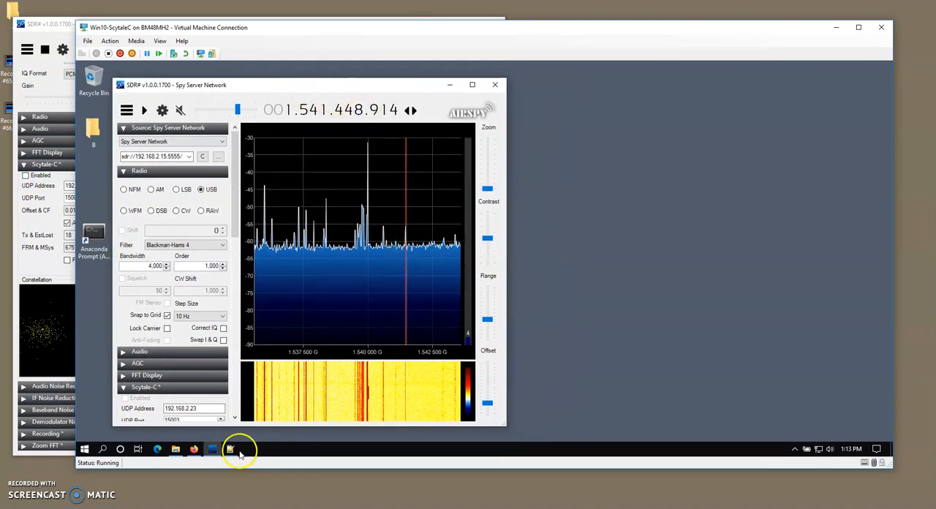
Open an Anaconda Prompt in the virtual machine, change to c:\repos\udp, and run udp_server.py with Python.
{"action": "double_click", "coordinate": [95, 232]}
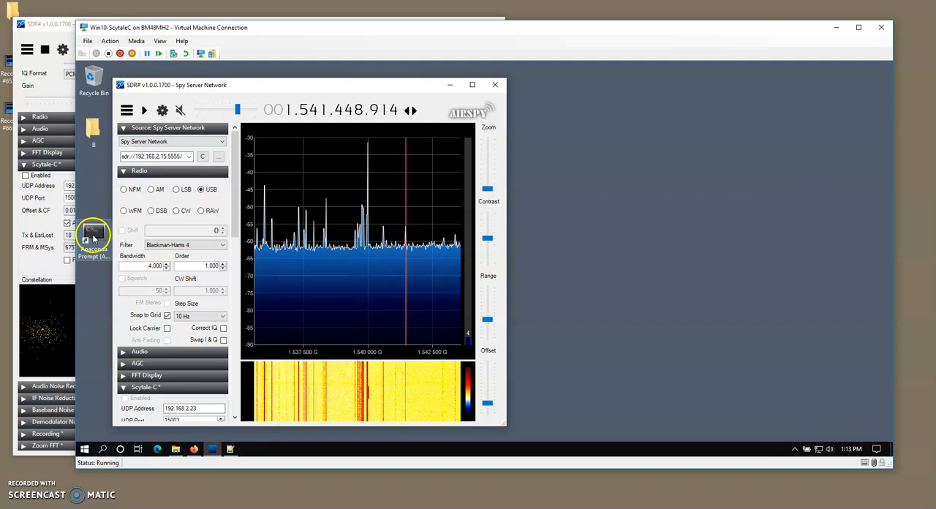
{"action": "left_click", "coordinate": [435, 314]}
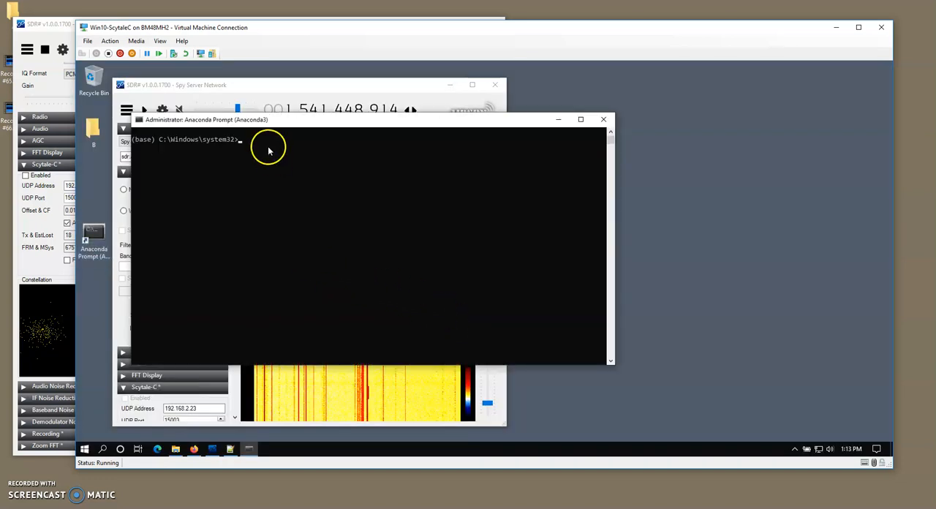
{"action": "left_click_drag", "start_coordinate": [261, 125], "coordinate": [605, 132]}
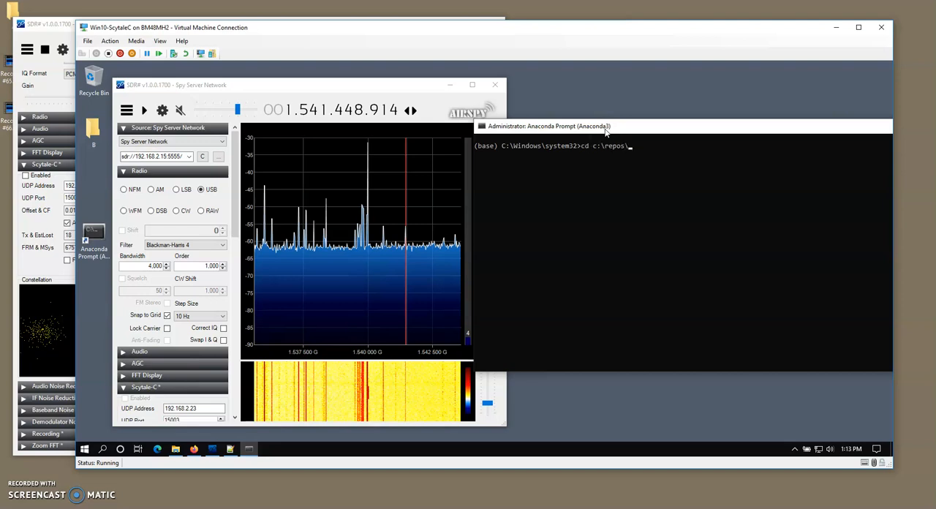
{"action": "key", "text": "Return"}
{"action": "key", "text": "Return"}
{"action": "left_click_drag", "start_coordinate": [605, 130], "coordinate": [611, 91]}
Arrange the windows side by side and compare the Scytale-C UDP address and port in the host's and the virtual machine's SDR#.
{"action": "left_click_drag", "start_coordinate": [295, 86], "coordinate": [286, 83]}
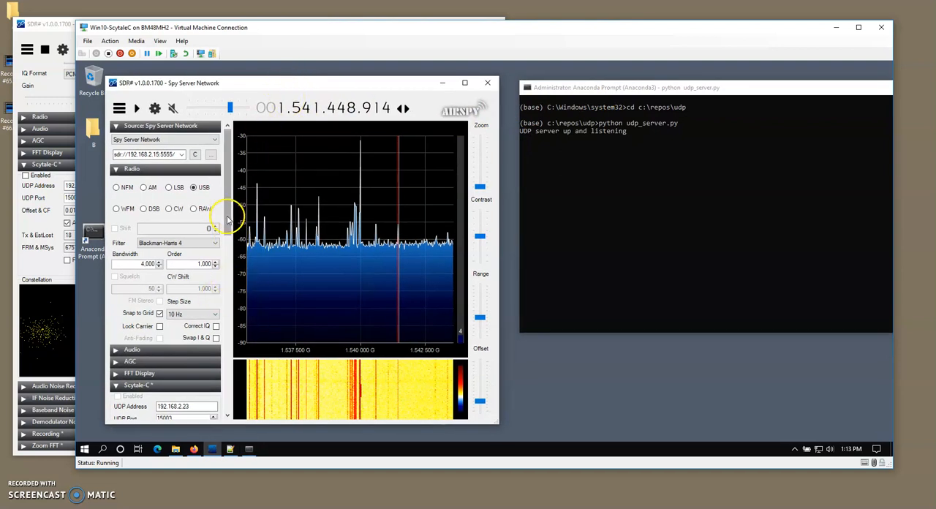
{"action": "left_click_drag", "start_coordinate": [227, 215], "coordinate": [228, 268]}
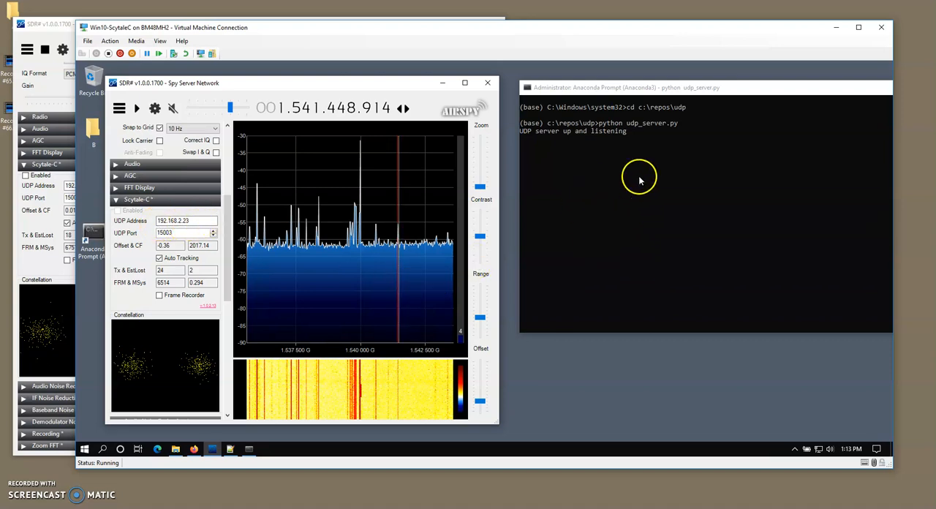
{"action": "left_click_drag", "start_coordinate": [605, 88], "coordinate": [603, 87]}
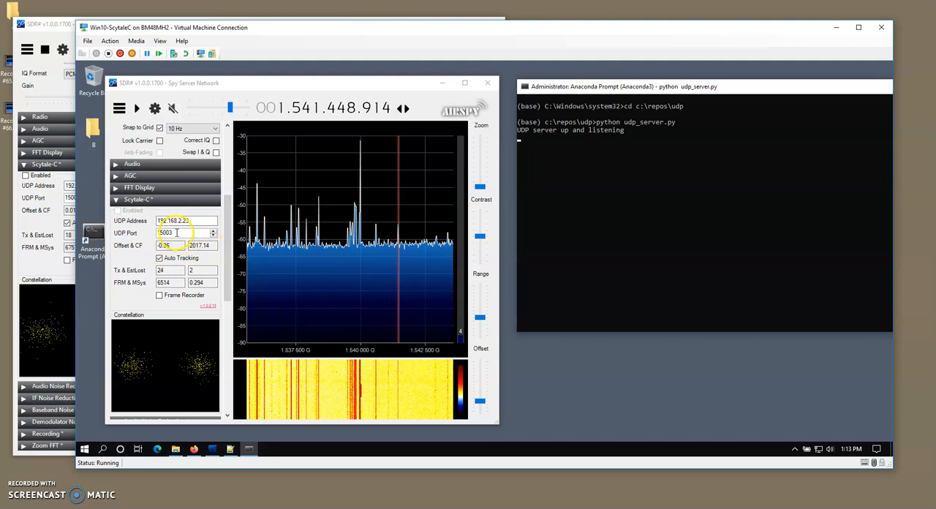
{"action": "left_click_drag", "start_coordinate": [156, 32], "coordinate": [193, 29]}
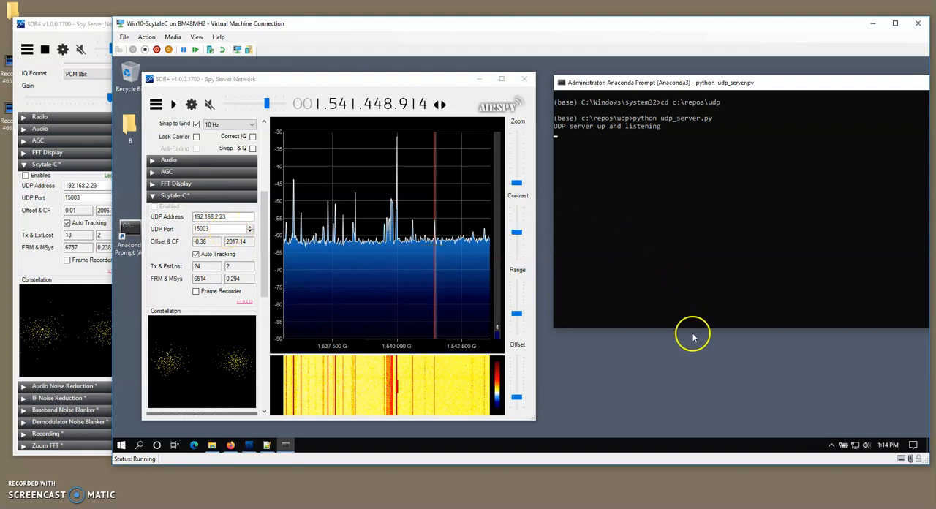
{"action": "left_click", "coordinate": [236, 239]}
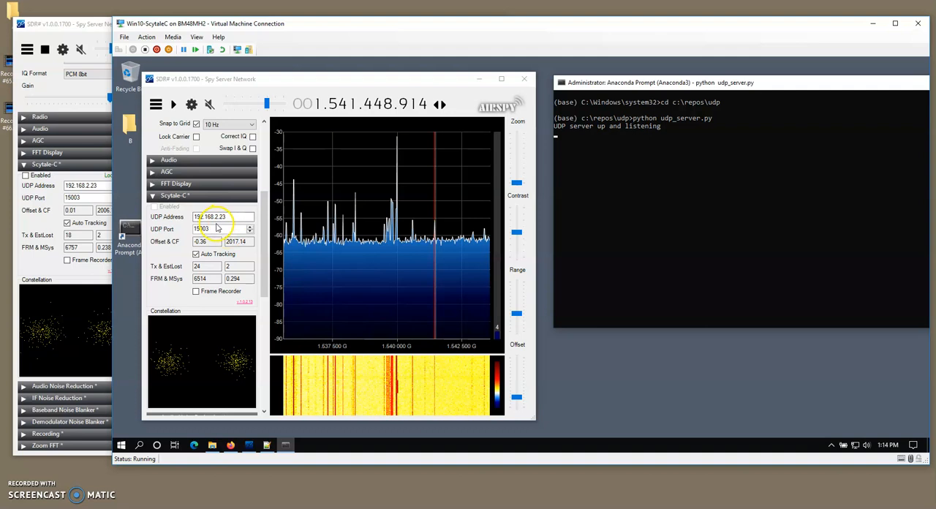
{"action": "left_click", "coordinate": [203, 228]}
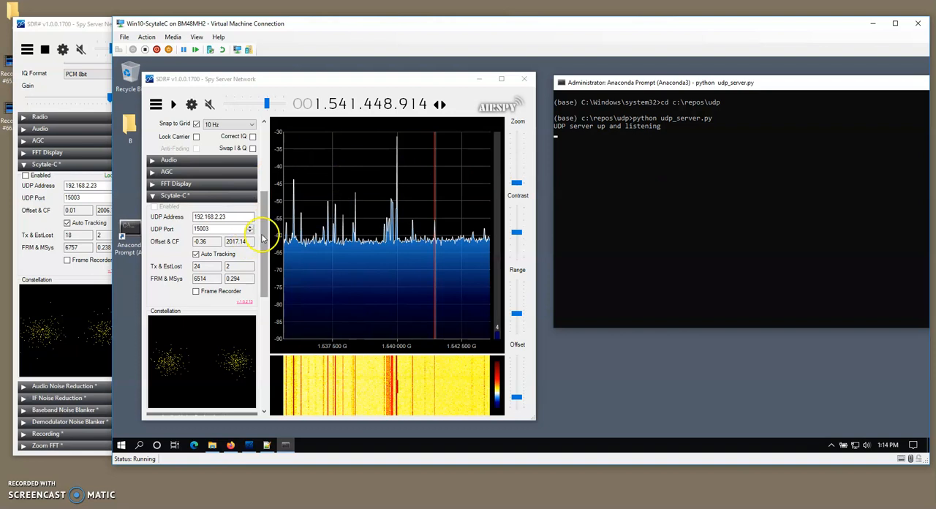
Start reception in the virtual machine's SDR# and tune it to the stored NCS frequency of group AOR-E.
{"action": "left_click", "coordinate": [174, 103]}
{"action": "left_click_drag", "start_coordinate": [262, 203], "coordinate": [259, 344]}
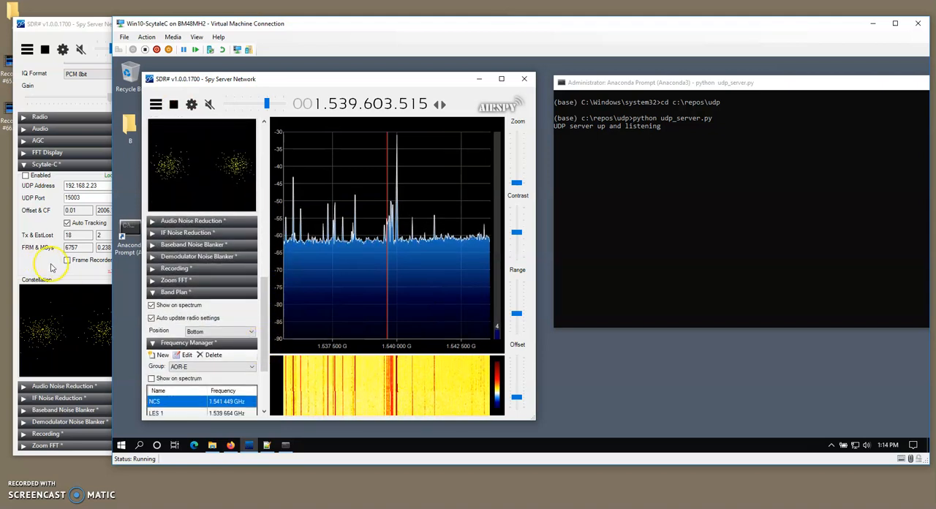
{"action": "left_click_drag", "start_coordinate": [264, 295], "coordinate": [263, 329]}
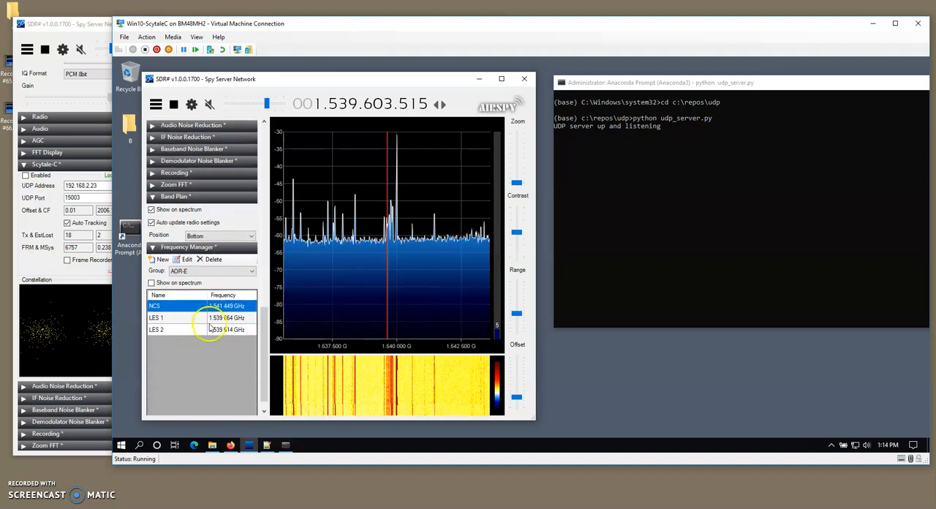
{"action": "left_click", "coordinate": [167, 310]}
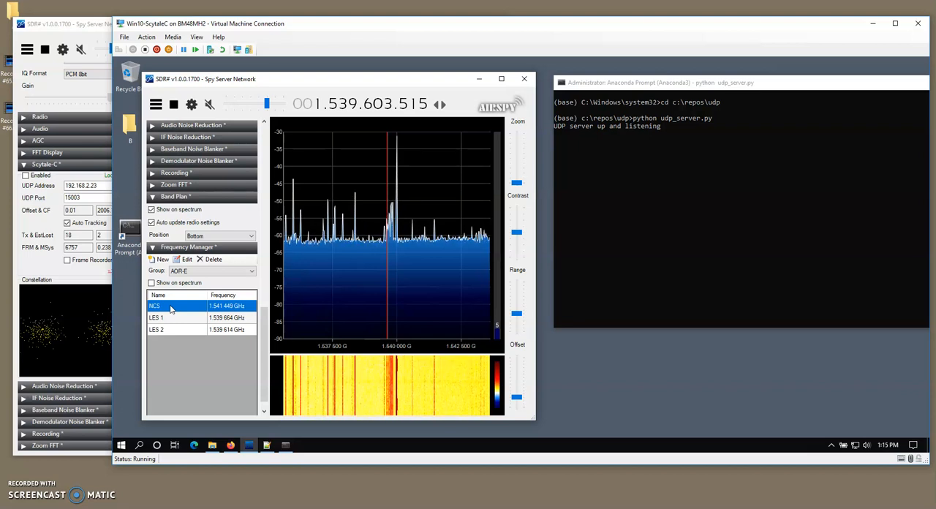
{"action": "left_click", "coordinate": [171, 308]}
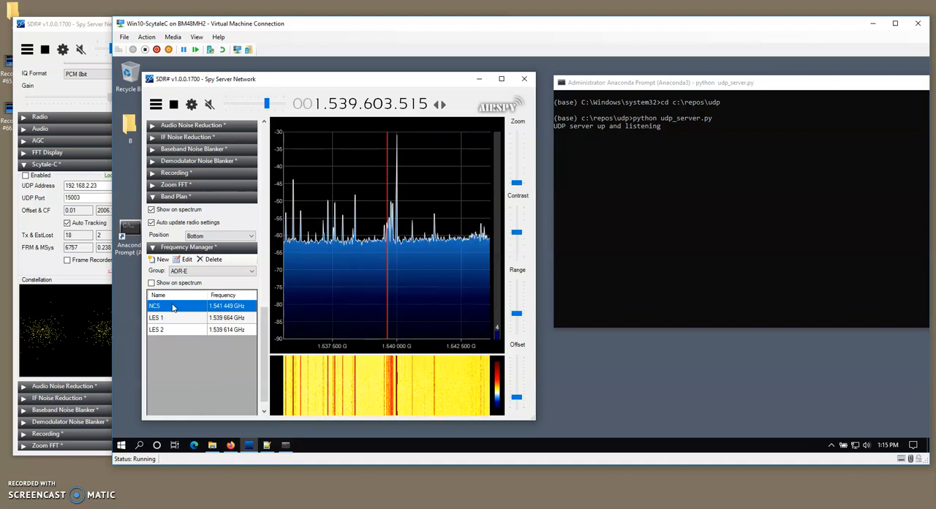
{"action": "left_click", "coordinate": [173, 308]}
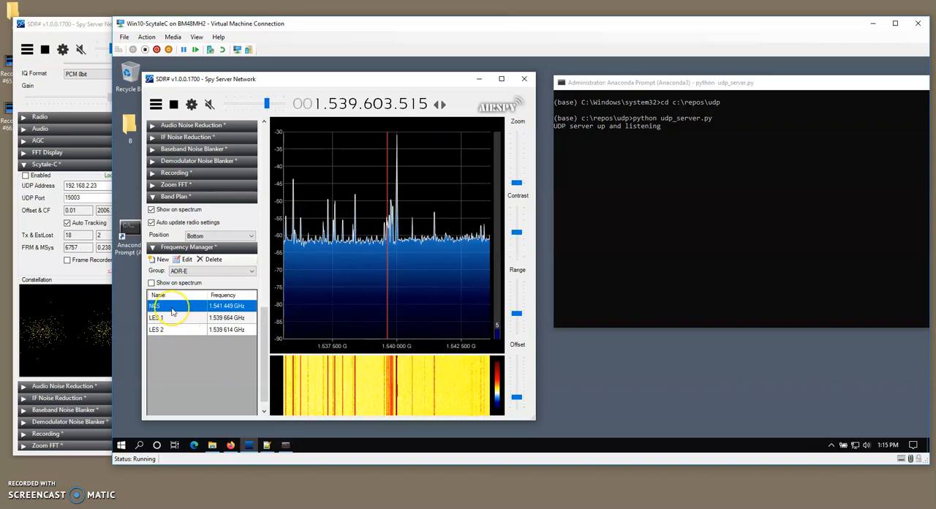
{"action": "double_click", "coordinate": [173, 310]}
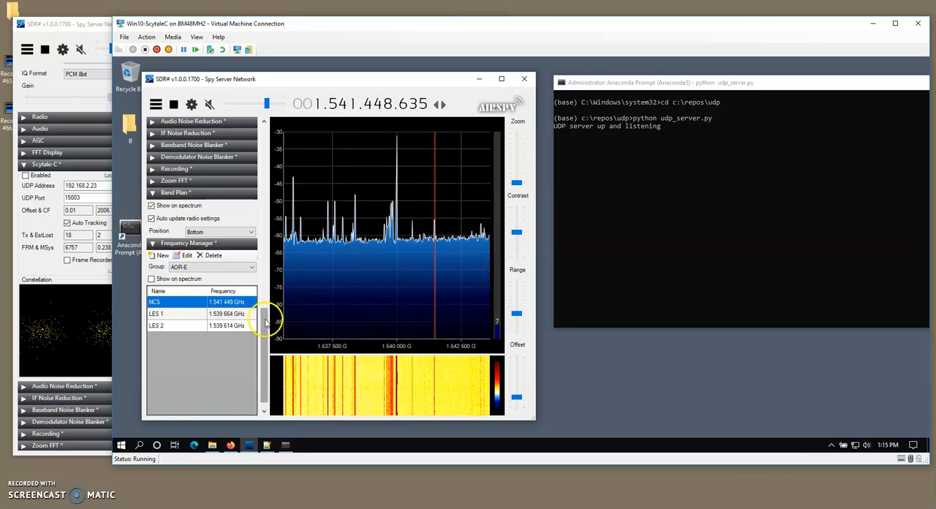
Enable Scytale-C in the virtual machine's SDR#, and place the prompt window beside its settings and make it taller.
{"action": "left_click_drag", "start_coordinate": [265, 322], "coordinate": [267, 248]}
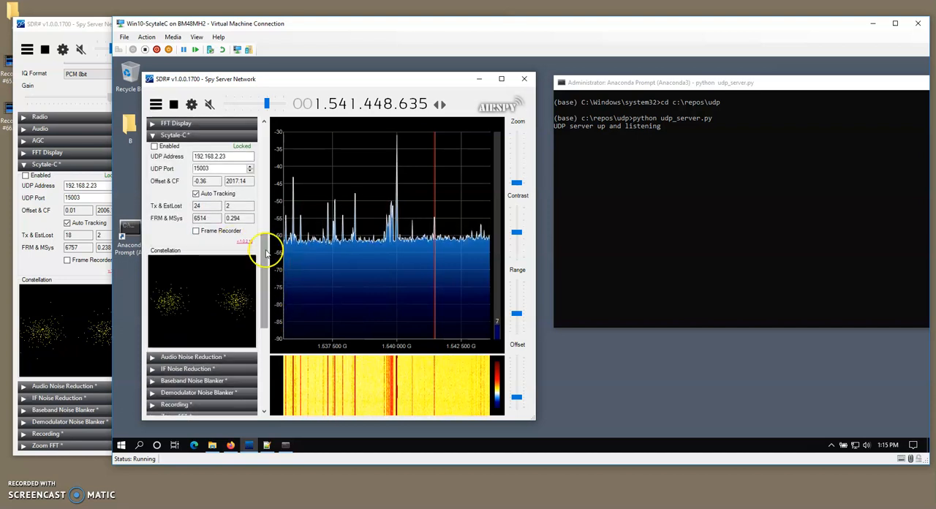
{"action": "left_click", "coordinate": [155, 147]}
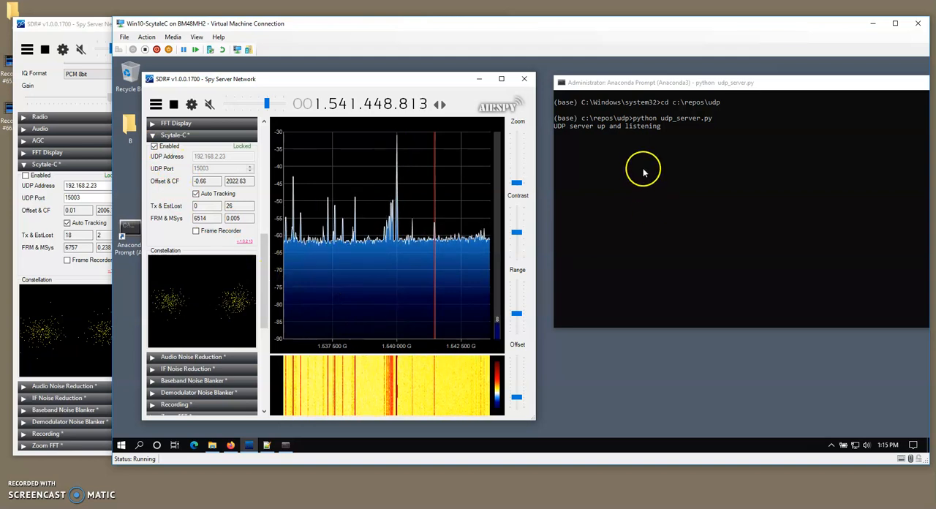
{"action": "left_click", "coordinate": [640, 84]}
{"action": "left_click_drag", "start_coordinate": [639, 84], "coordinate": [460, 79]}
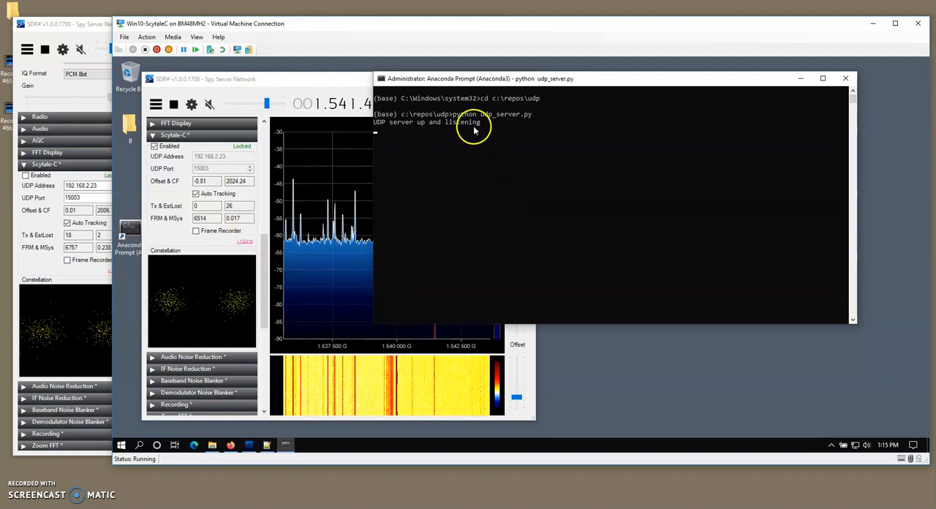
{"action": "left_click_drag", "start_coordinate": [512, 79], "coordinate": [528, 70]}
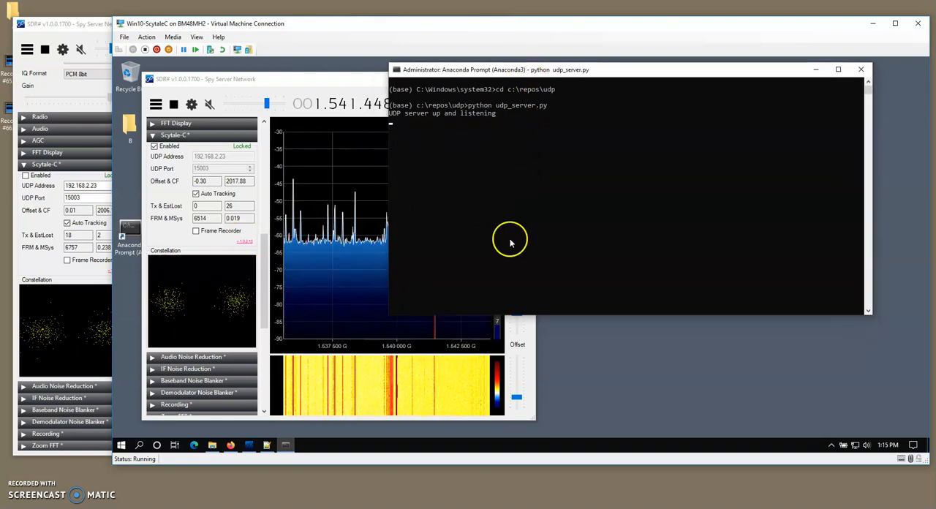
{"action": "left_click_drag", "start_coordinate": [575, 315], "coordinate": [565, 426]}
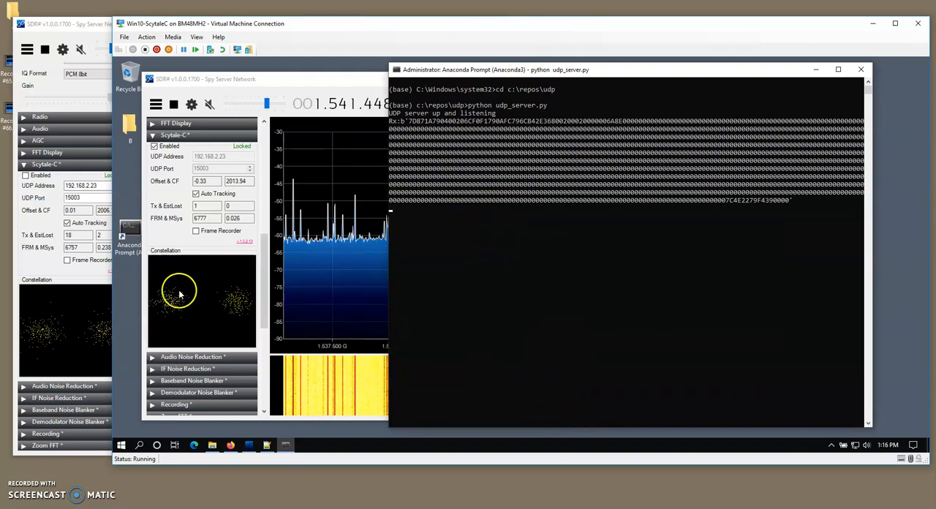
Mark the 7C near the end of the received packet, and enable Scytale-C in the host's SDR#.
{"action": "left_click", "coordinate": [728, 202]}
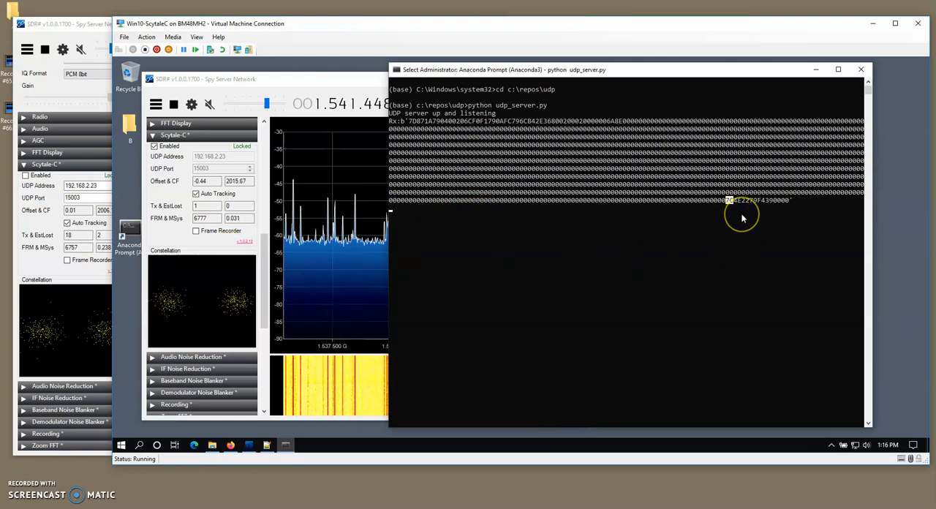
{"action": "left_click", "coordinate": [39, 41]}
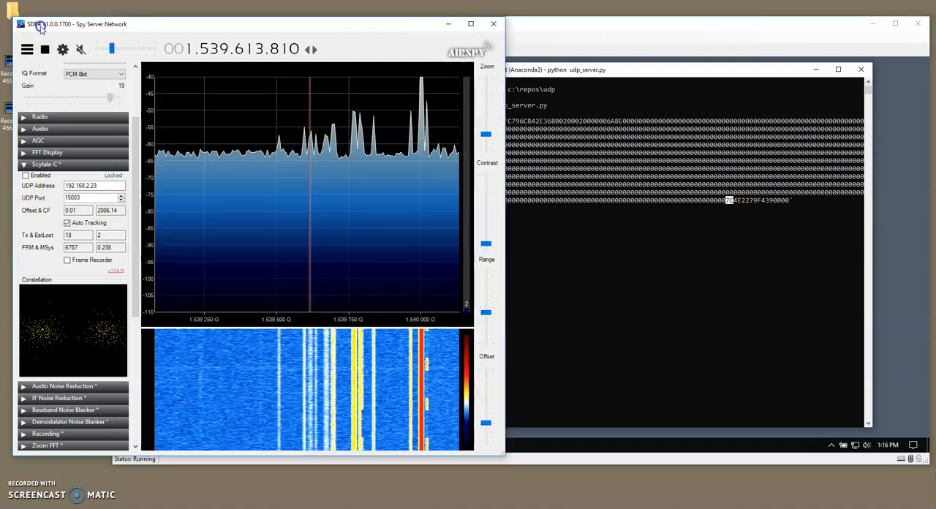
{"action": "left_click", "coordinate": [25, 176]}
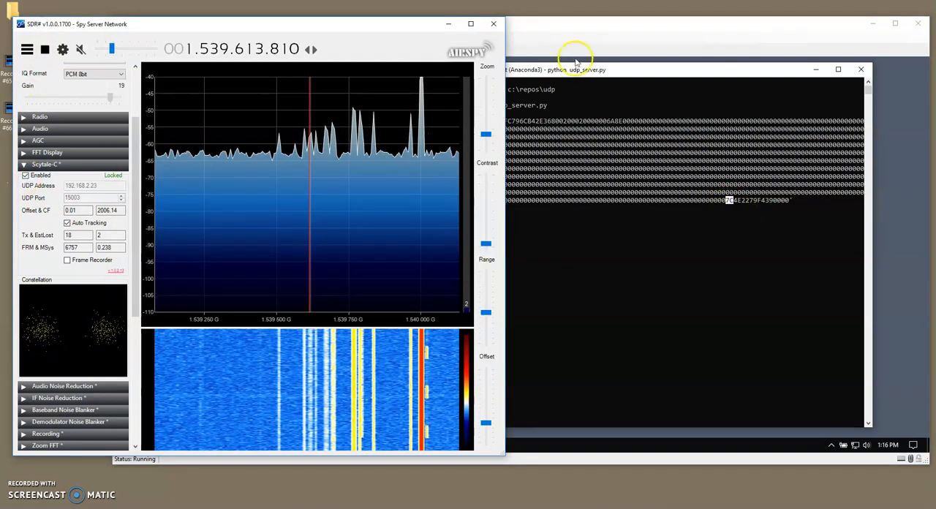
{"action": "left_click", "coordinate": [569, 26]}
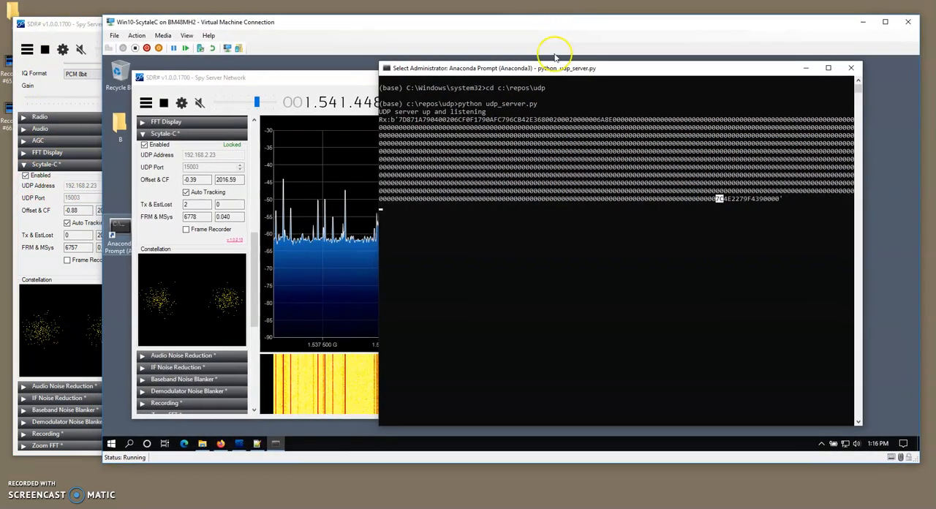
Move the prompt window closer to the Scytale-C settings and examine the zeros filling the received packet by selecting parts of them.
{"action": "left_click_drag", "start_coordinate": [485, 73], "coordinate": [363, 83]}
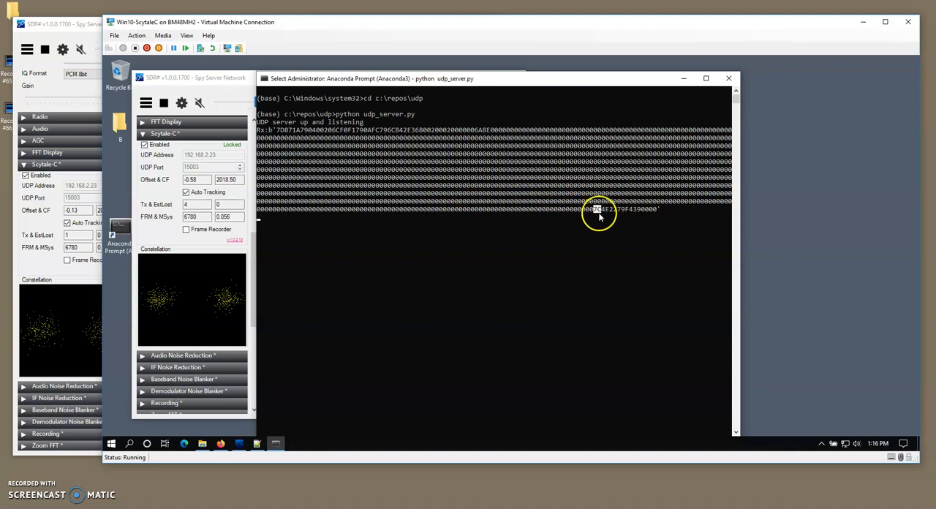
{"action": "left_click_drag", "start_coordinate": [549, 201], "coordinate": [581, 209]}
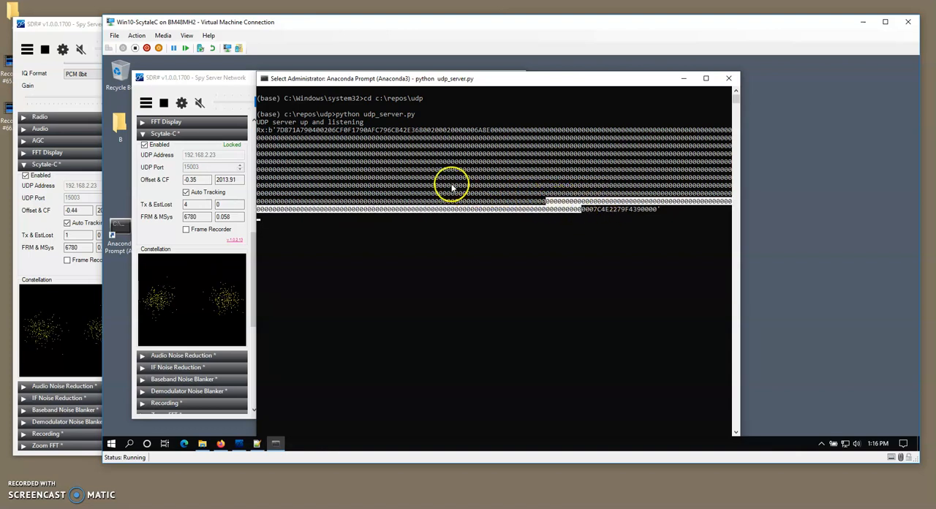
{"action": "left_click_drag", "start_coordinate": [451, 184], "coordinate": [517, 201]}
{"action": "left_click_drag", "start_coordinate": [398, 154], "coordinate": [508, 188]}
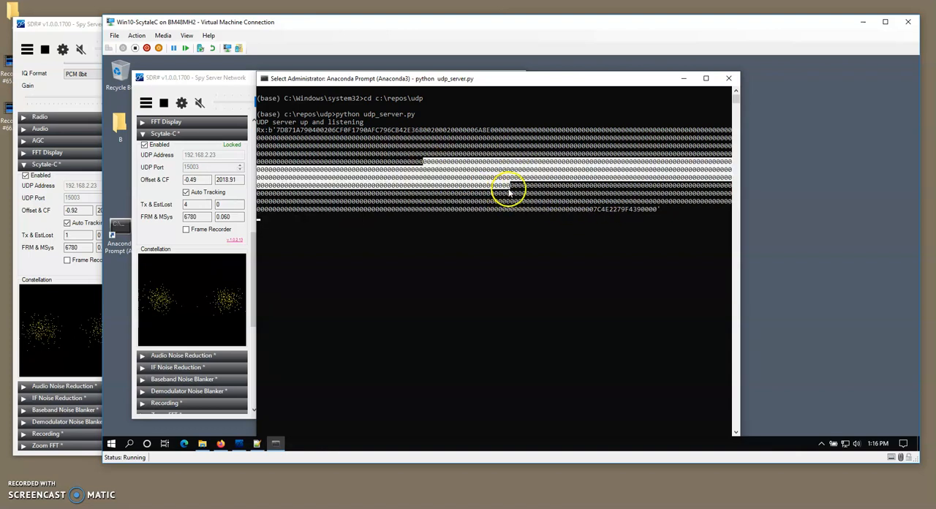
{"action": "left_click", "coordinate": [523, 209]}
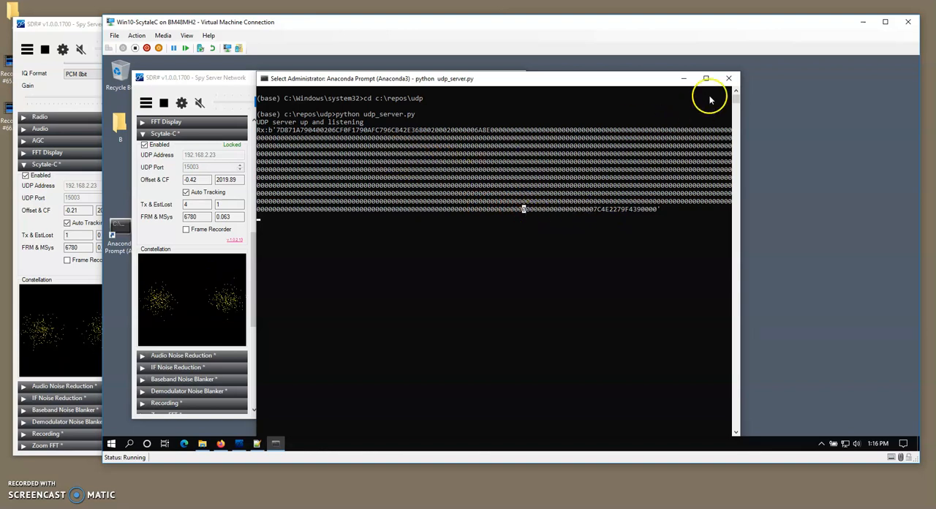
Close the prompt running the UDP server, open a new Anaconda Prompt in the virtual machine, and change to c:\repos\udp.
{"action": "left_click", "coordinate": [728, 78]}
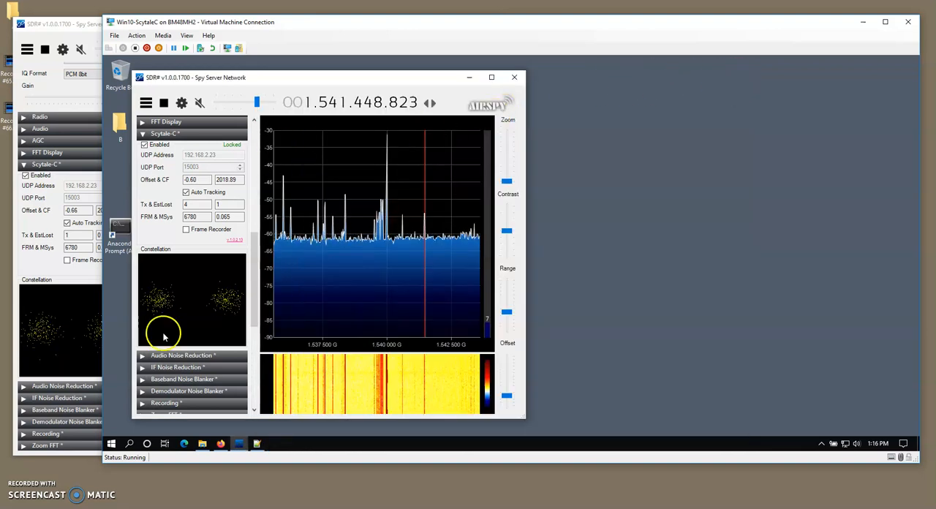
{"action": "double_click", "coordinate": [119, 230]}
{"action": "left_click", "coordinate": [444, 310]}
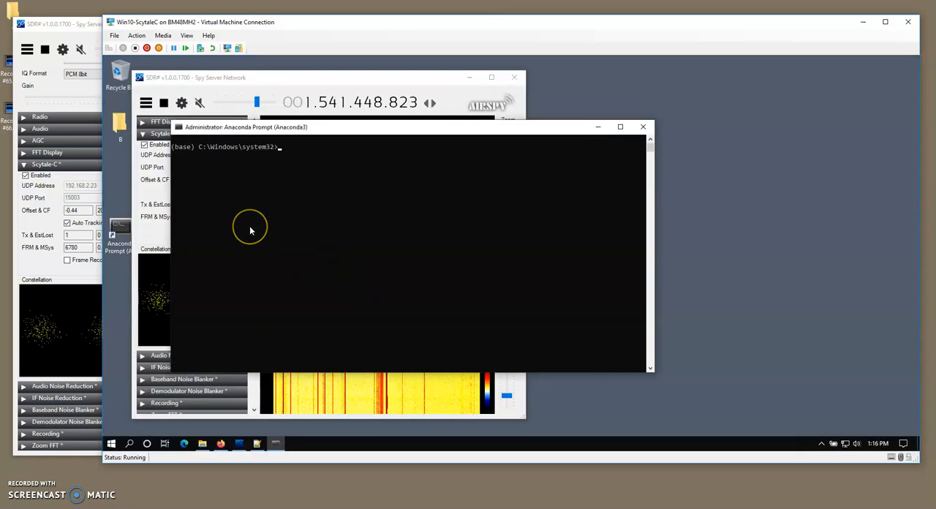
{"action": "type", "text": "cd c:\\"}
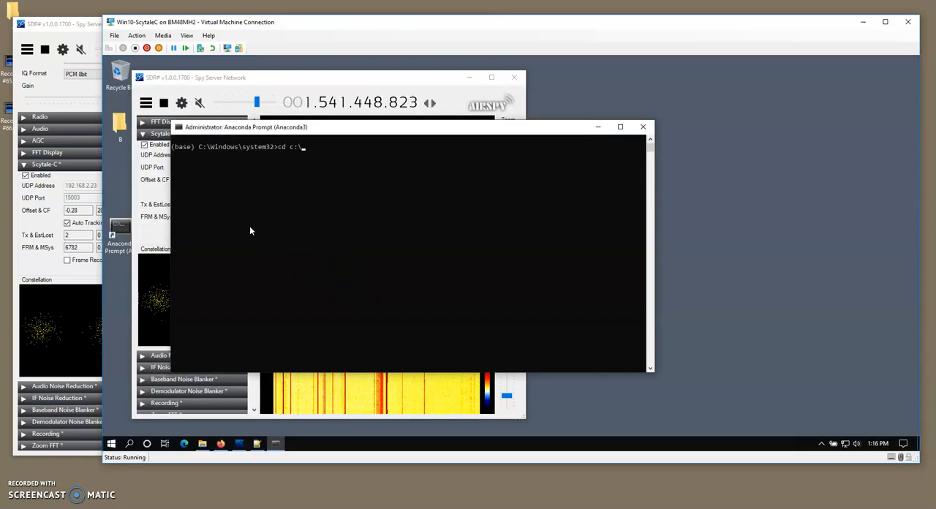
{"action": "type", "text": "r"}
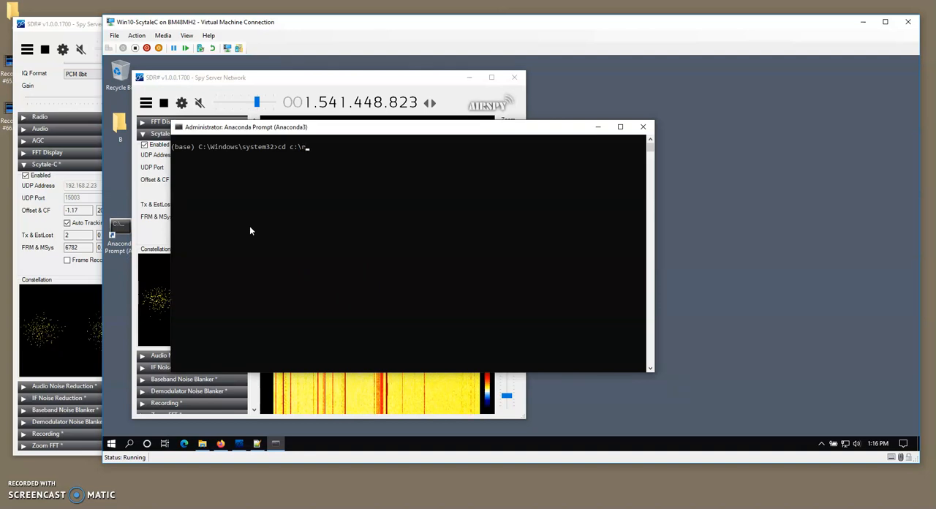
{"action": "type", "text": "epos\\udp"}
{"action": "key", "text": "Return"}
Run udp_server.py with Python and place the prompt window beside the virtual machine's Scytale-C settings.
{"action": "type", "text": "p"}
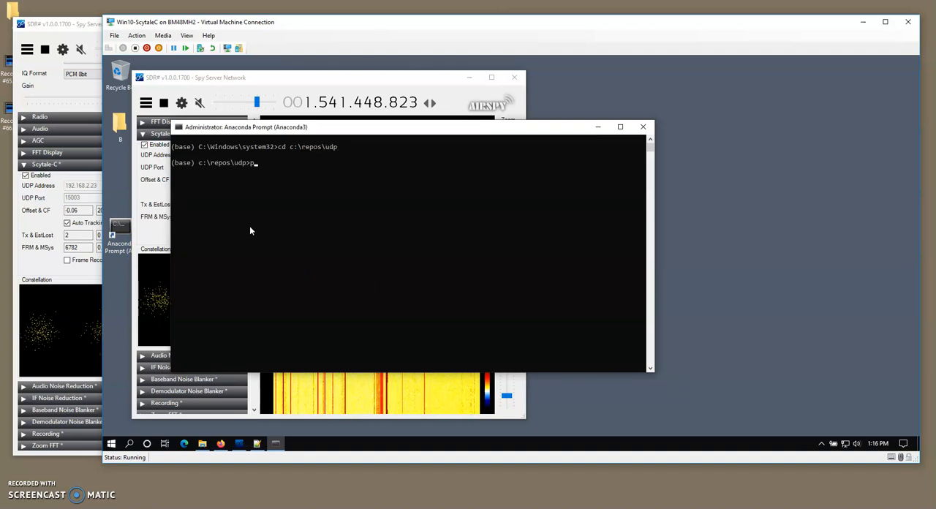
{"action": "type", "text": "ython udp_server.py"}
{"action": "key", "text": "Return"}
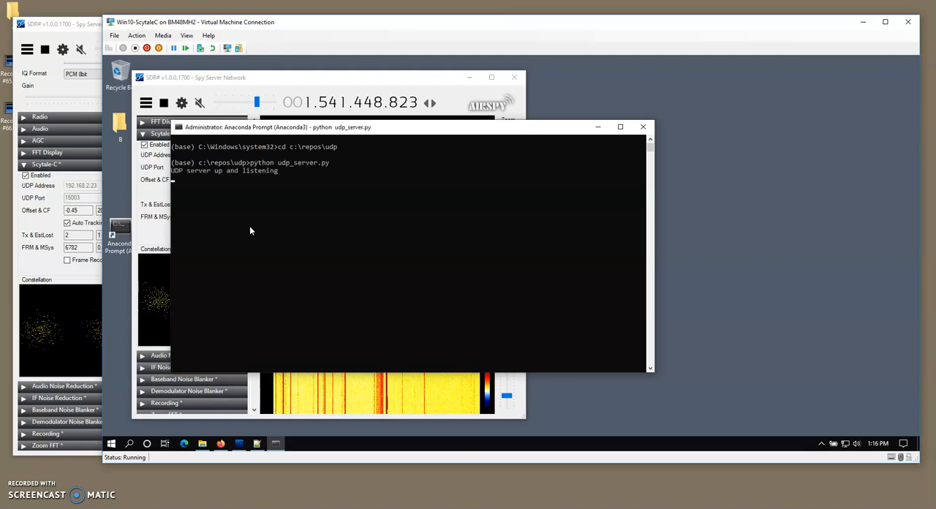
{"action": "left_click_drag", "start_coordinate": [228, 126], "coordinate": [321, 74]}
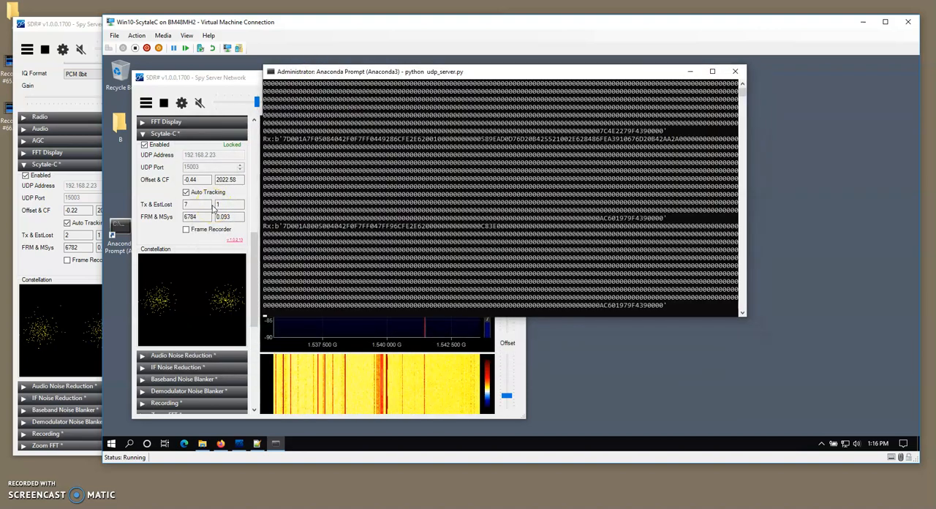
{"action": "left_click", "coordinate": [604, 227]}
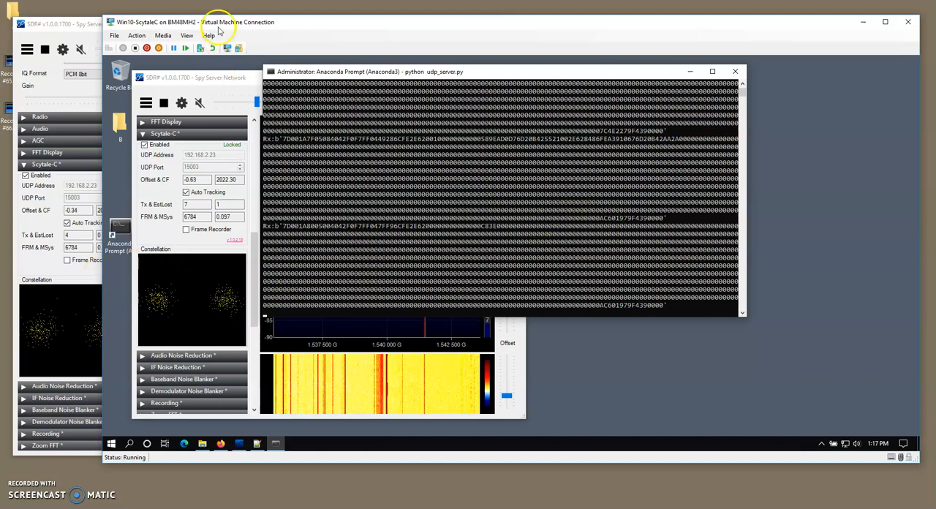
Move the virtual machine window aside to uncover the host's Scytale-C settings, keeping the server's received packets in view.
{"action": "left_click_drag", "start_coordinate": [218, 27], "coordinate": [300, 37]}
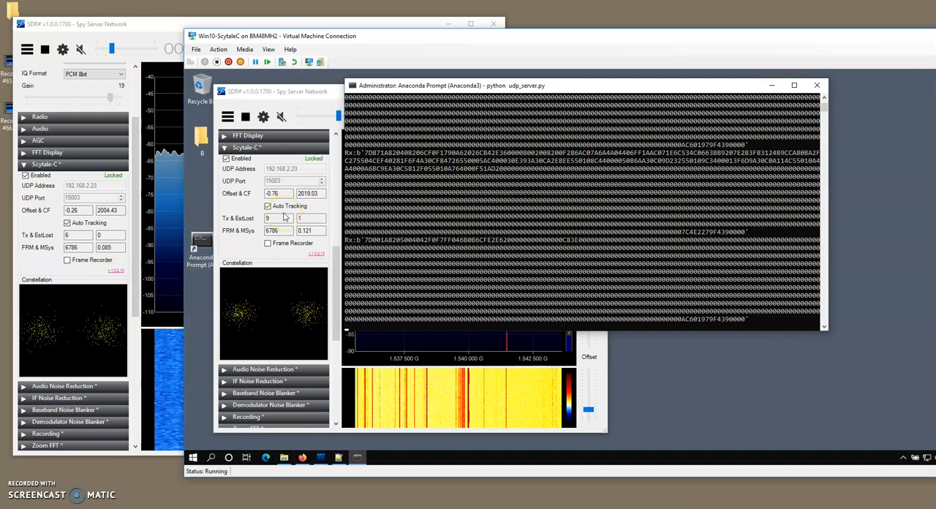
{"action": "left_click_drag", "start_coordinate": [369, 38], "coordinate": [390, 30]}
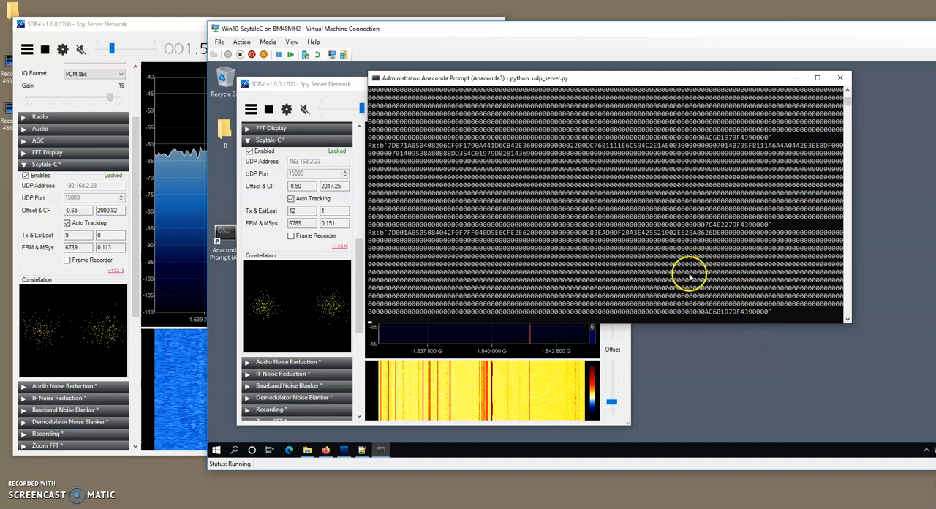
{"action": "left_click", "coordinate": [575, 256]}
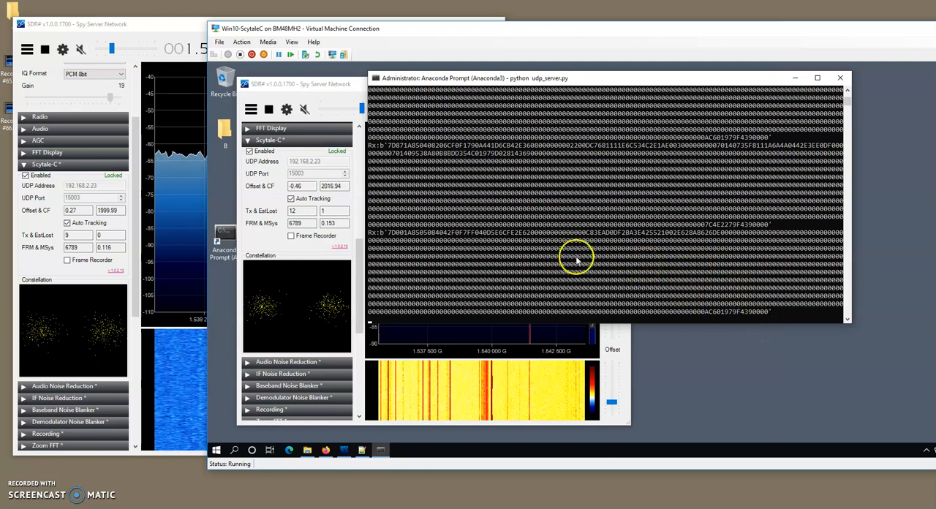
{"action": "left_click", "coordinate": [606, 268]}
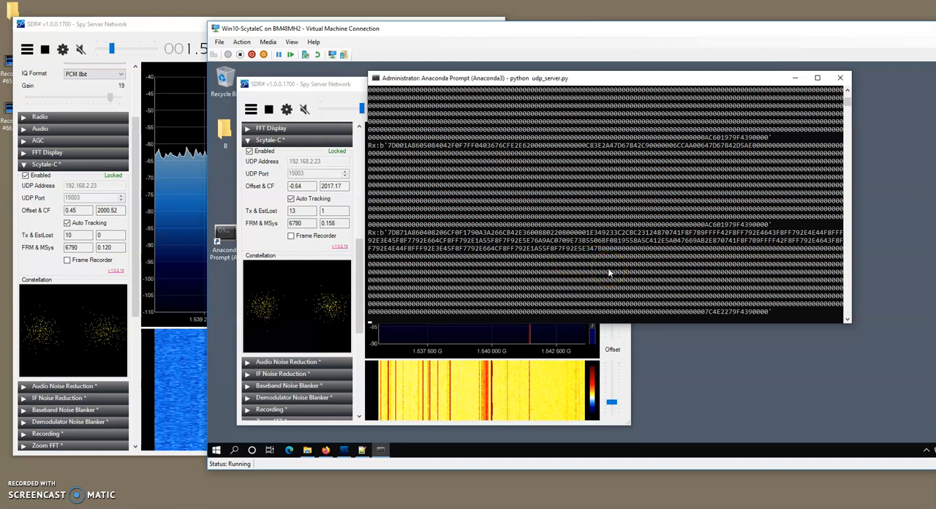